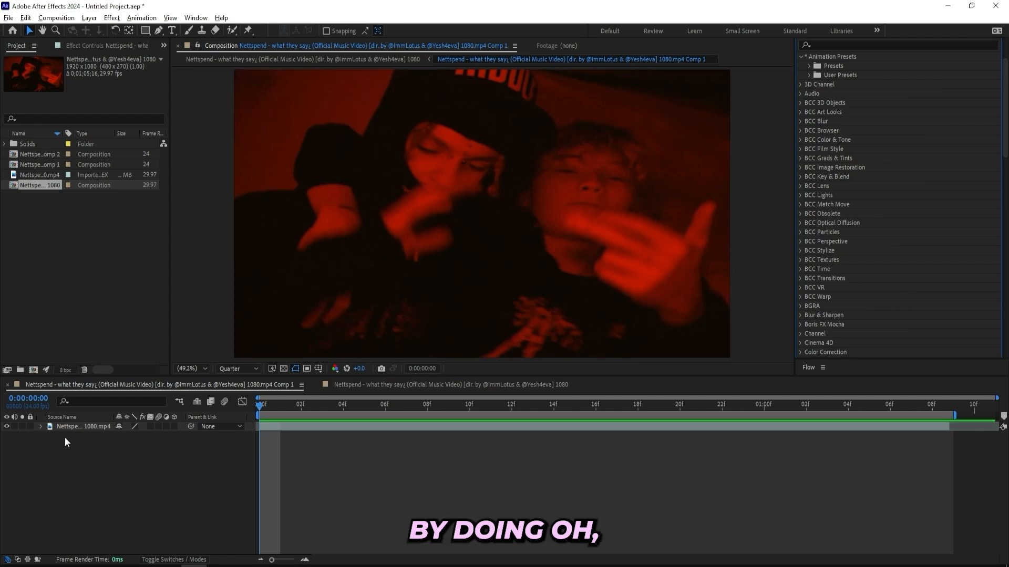
- Create a new adjustment layer above the music video clip in the current composition
left_click_drag(260, 407, 126, 470)
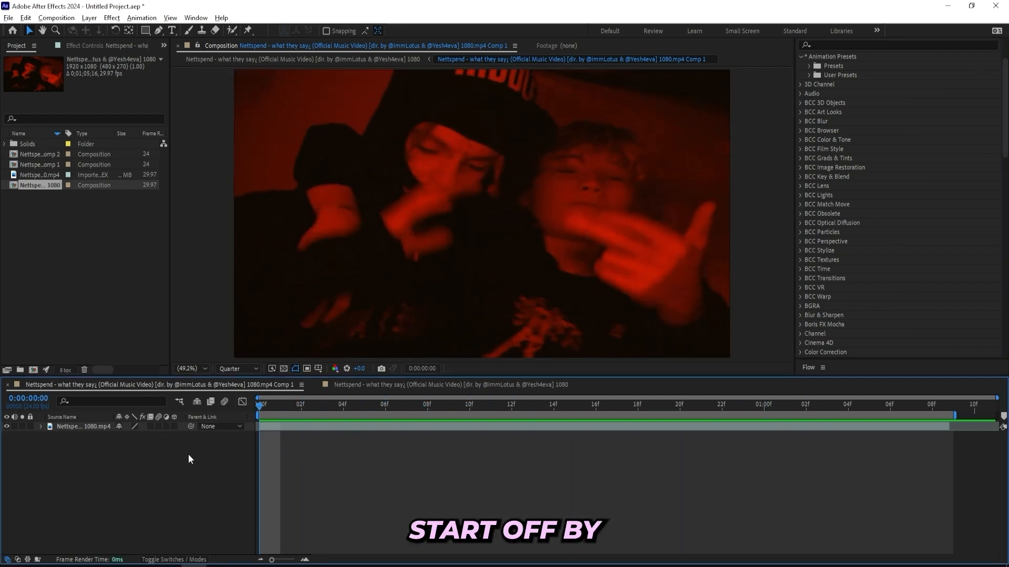
right_click(163, 447)
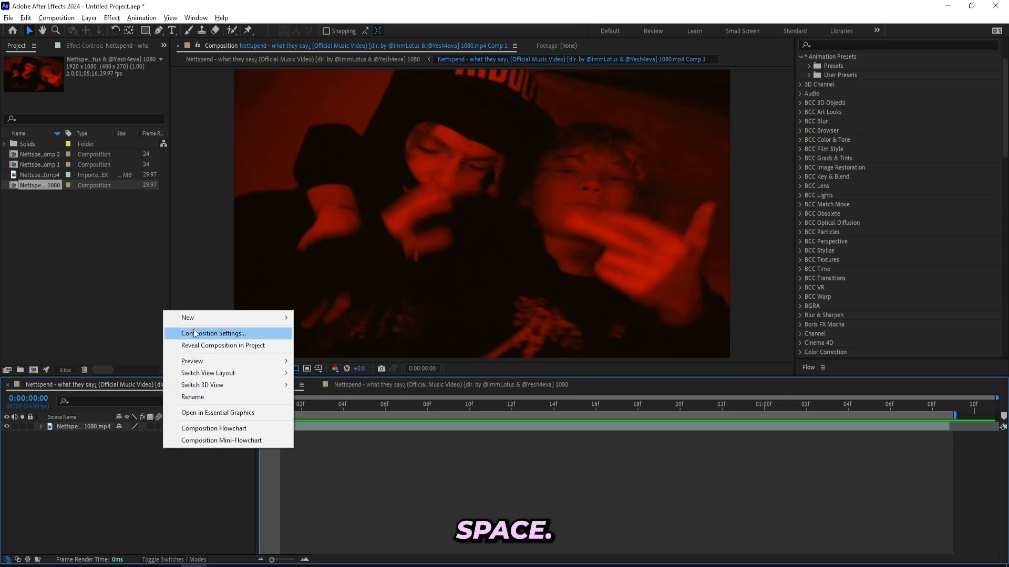
mouse_move(204, 322)
left_click(333, 405)
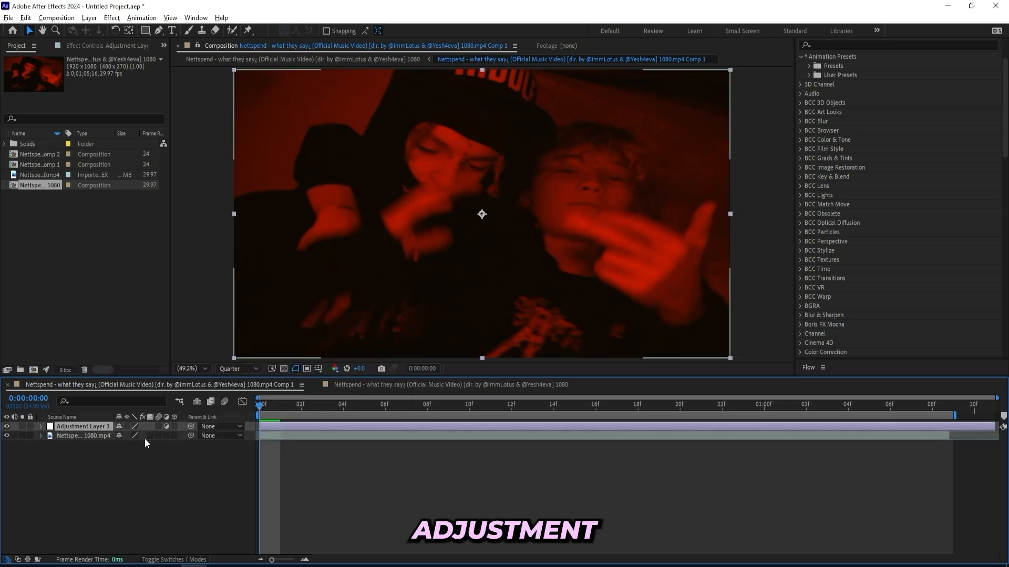
mouse_move(263, 407)
left_mouse_down()
mouse_move(357, 414)
mouse_move(262, 419)
left_mouse_up()
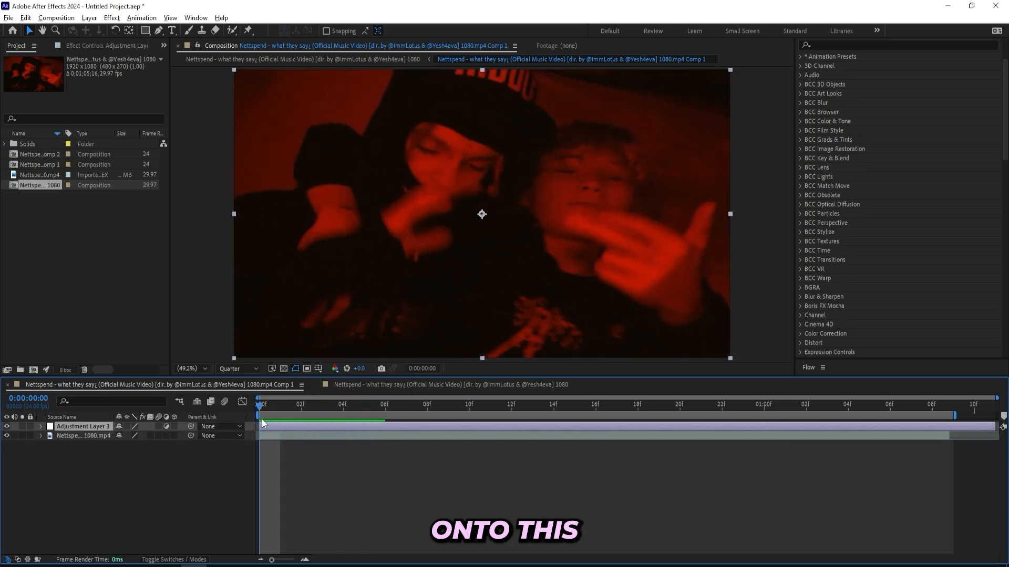
- Apply the "25. Pulsing Brainrot" user preset from the Ultimate Underground FX Default folder to the adjustment layer
left_click(803, 121)
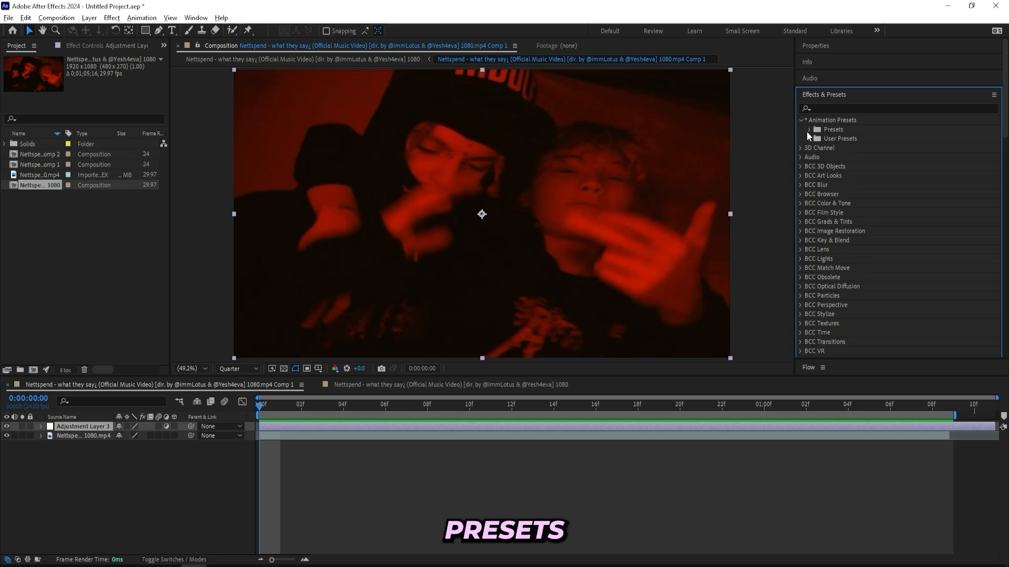
left_click(809, 139)
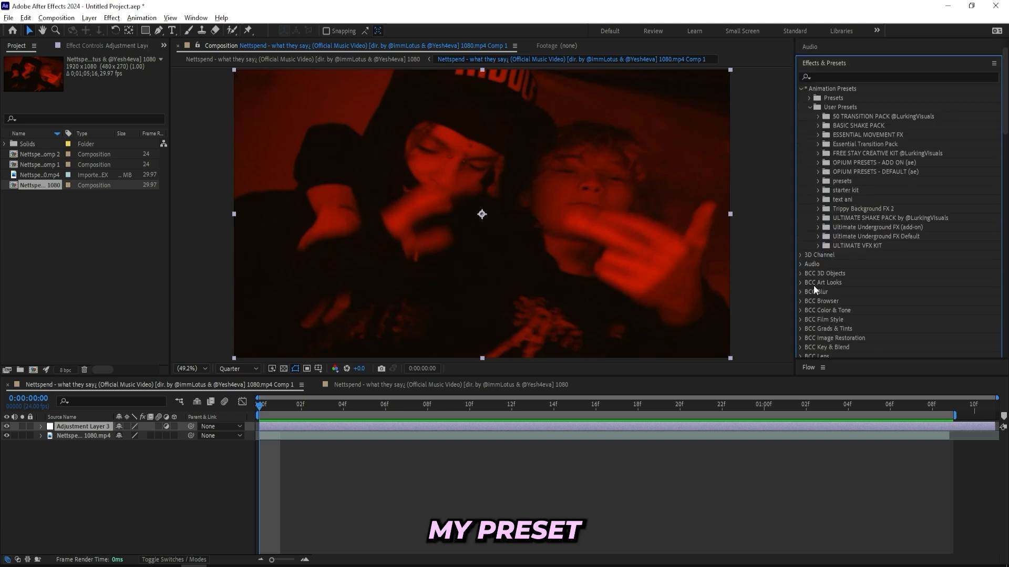
scroll(837, 279, "down", 1)
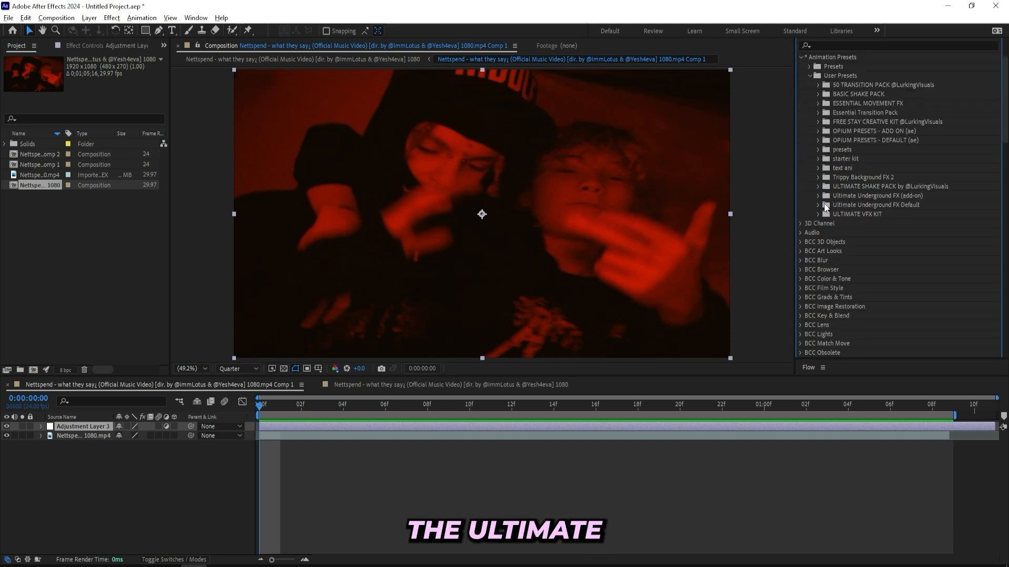
left_click(819, 205)
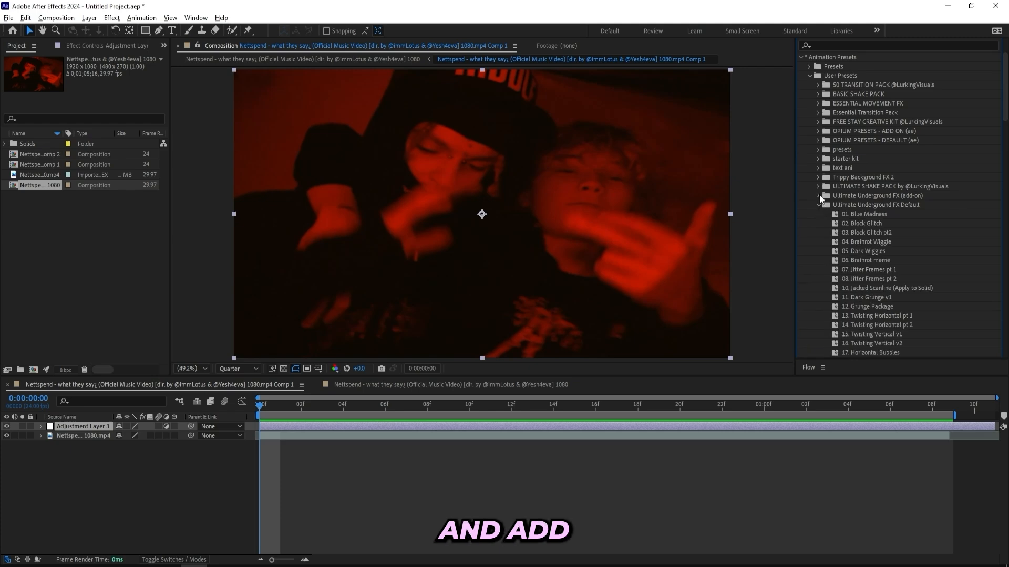
left_click(818, 196)
scroll(831, 188, "down", 10)
scroll(830, 188, "down", 5)
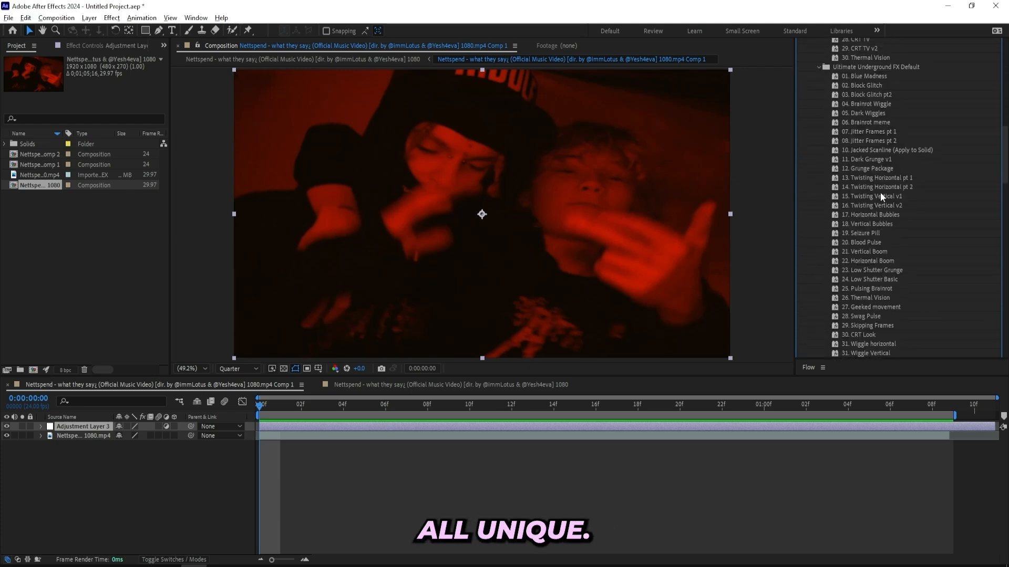
scroll(875, 226, "down", 1)
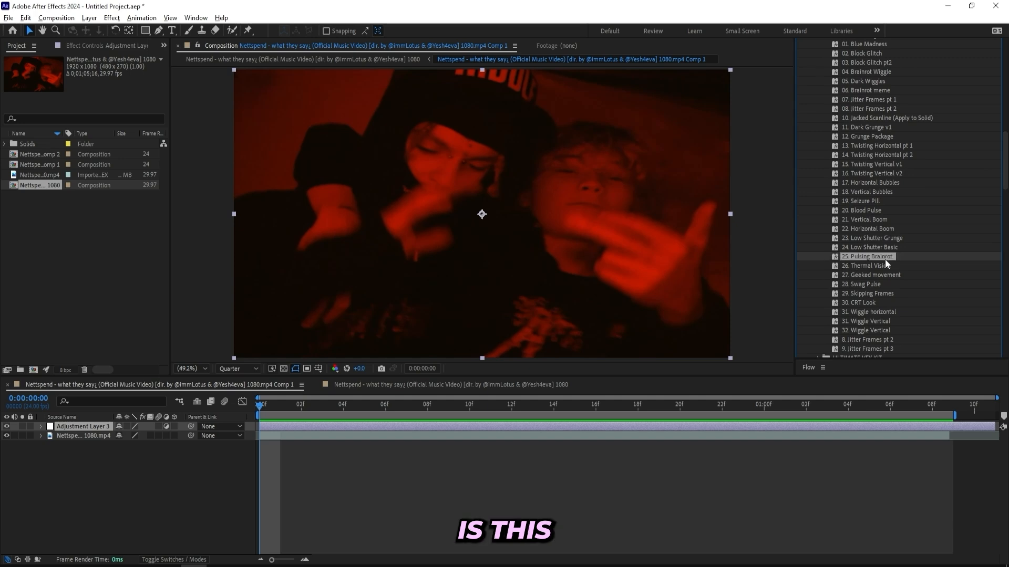
left_click_drag(885, 260, 290, 427)
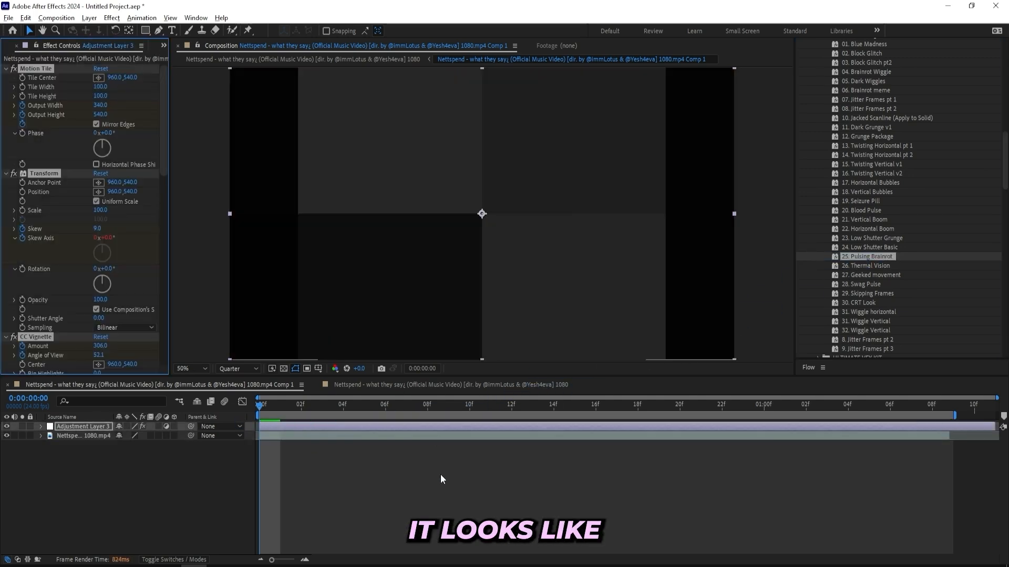
- Preview the preset's look and remove all of its effects from the adjustment layer
left_click(440, 475)
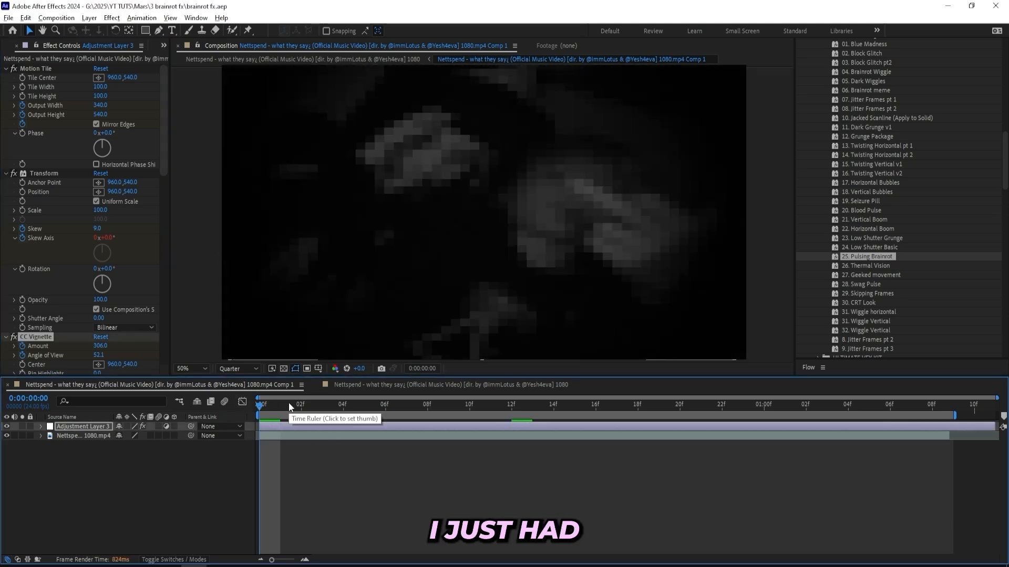
key("space")
key("ctrl+a")
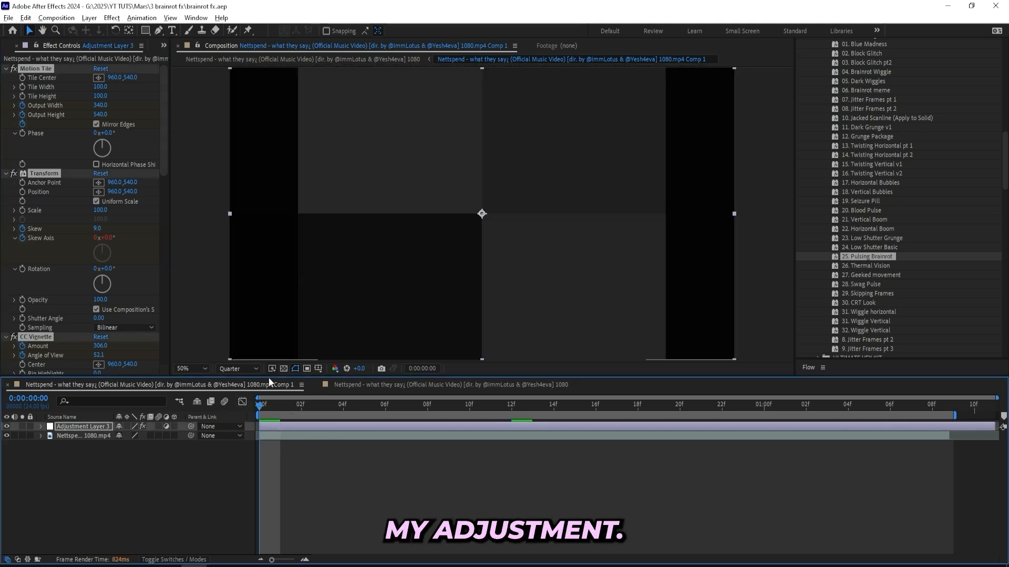
key("Delete")
- Add the Distort Transform effect to the adjustment layer and set its Skew to 6
left_click(834, 108)
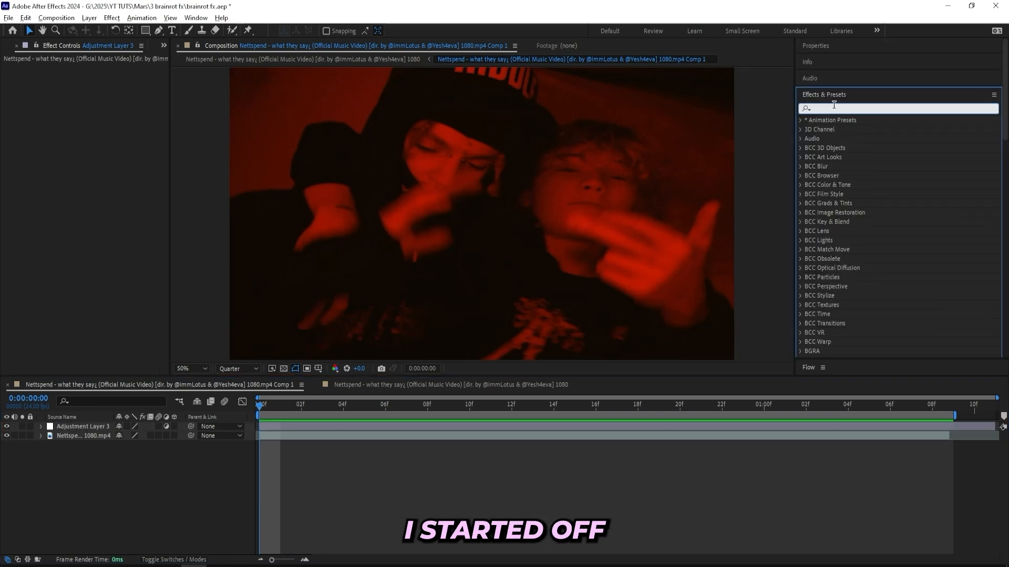
type("transform")
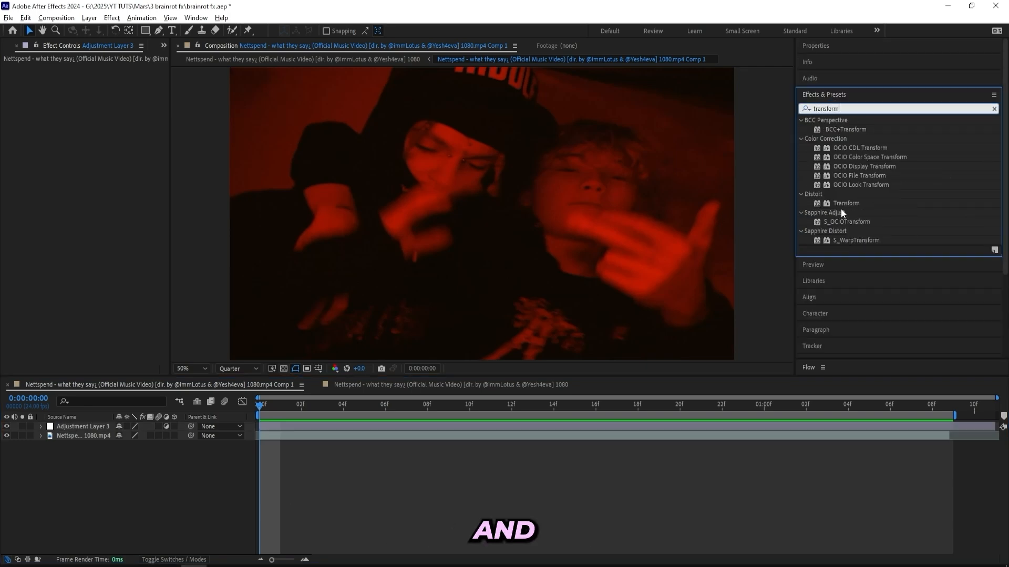
left_click_drag(843, 204, 281, 427)
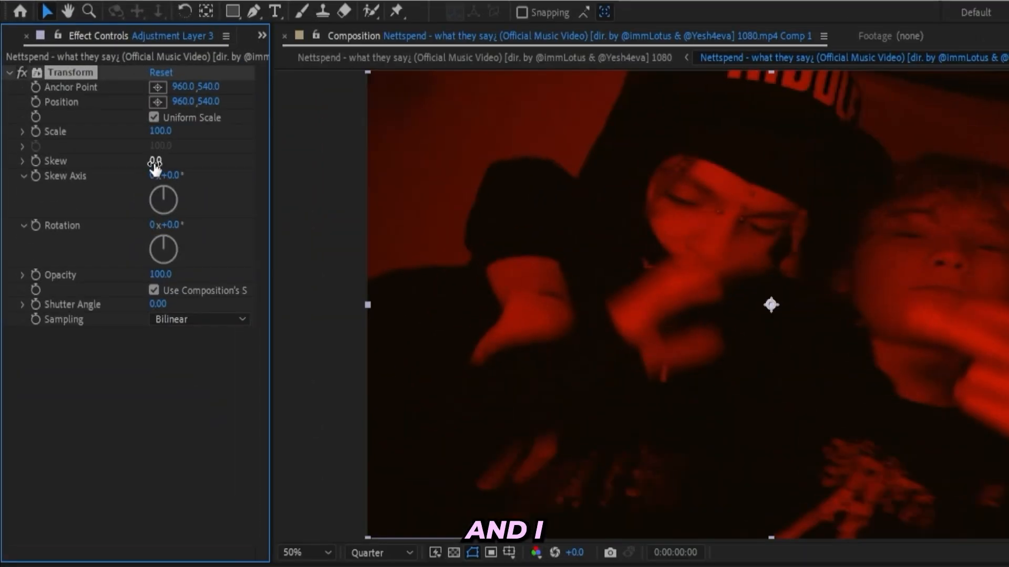
left_click(155, 163)
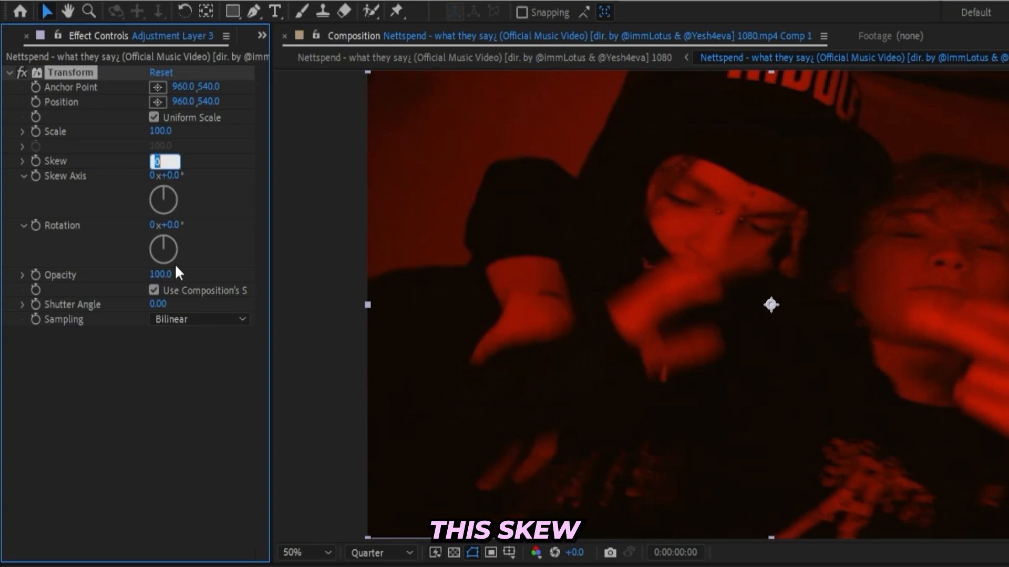
left_click(137, 349)
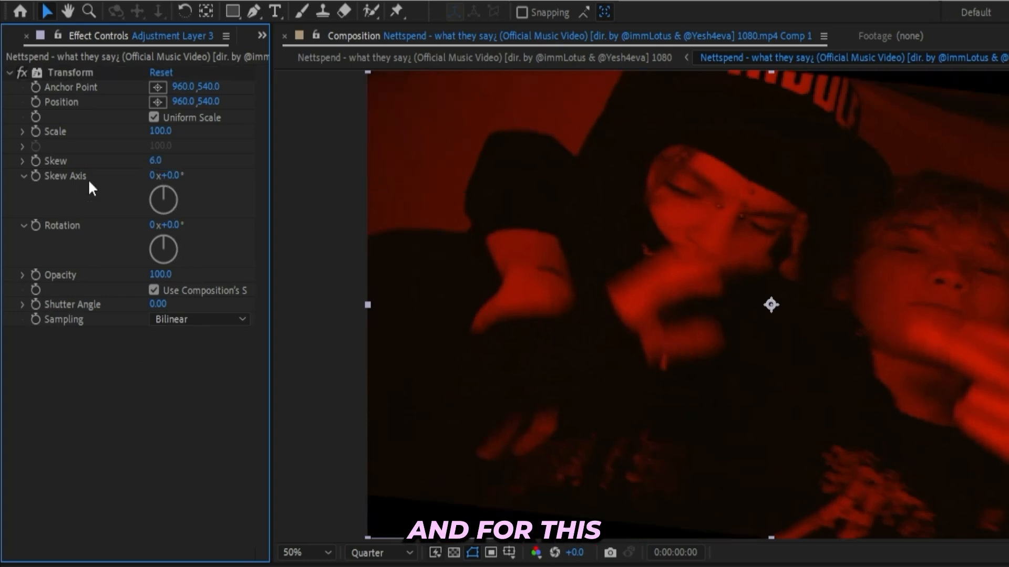
- Add the expression time*360 to the Transform effect's Skew Axis and scrub through the resulting motion
left_click(33, 178, "alt")
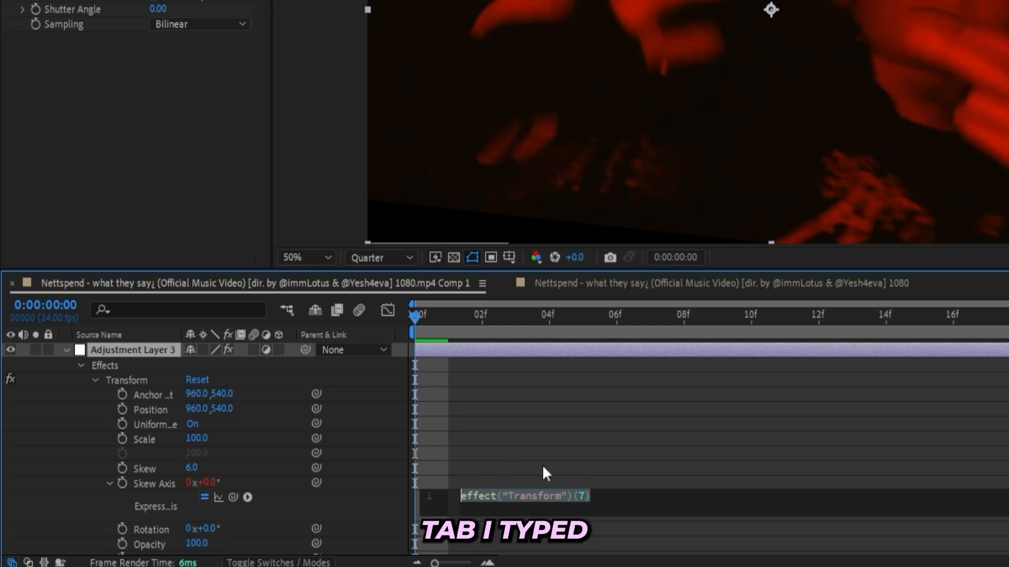
type("time")
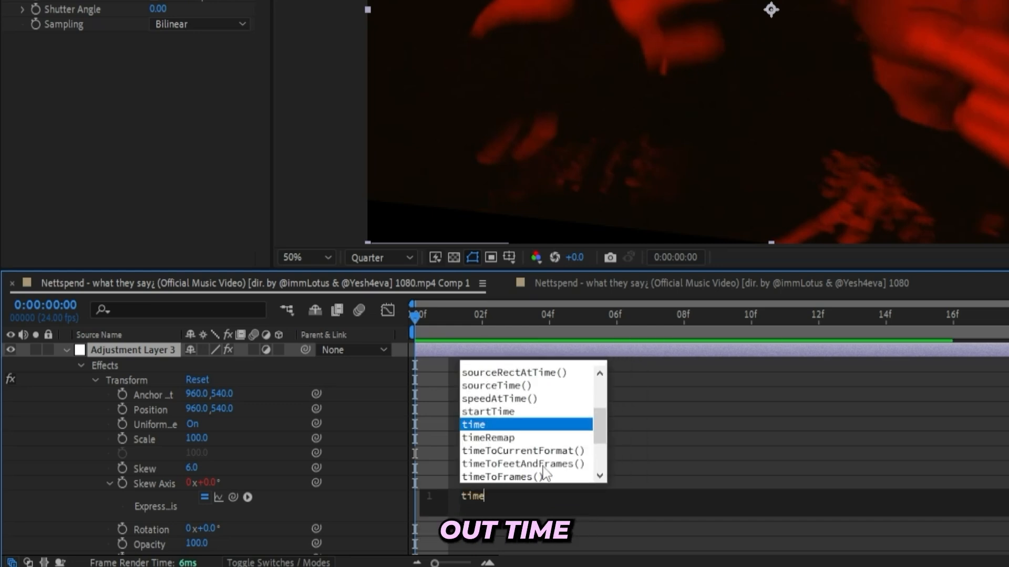
key("Escape")
type("*360")
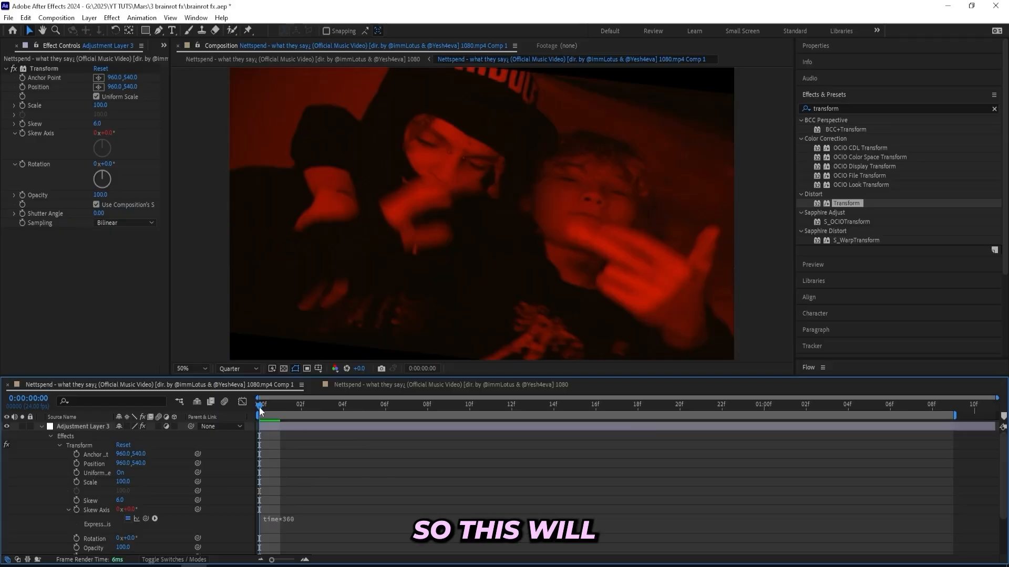
left_click_drag(260, 407, 947, 359)
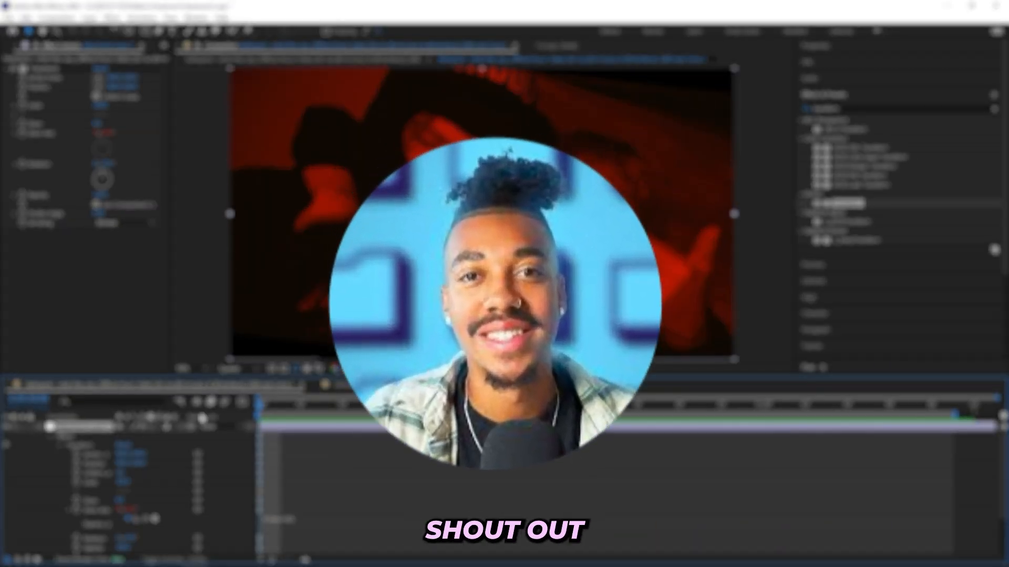
- Add the Motion Tile effect above Transform on the adjustment layer
left_click(831, 108)
left_click_drag(646, 92, 577, 142)
left_click_drag(260, 407, 617, 383)
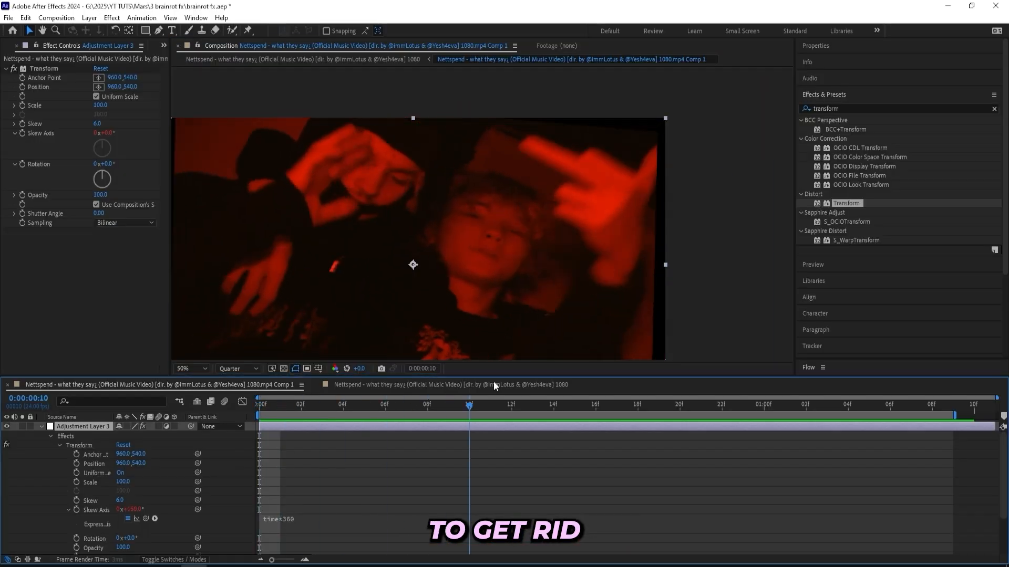
left_click_drag(440, 208, 506, 139)
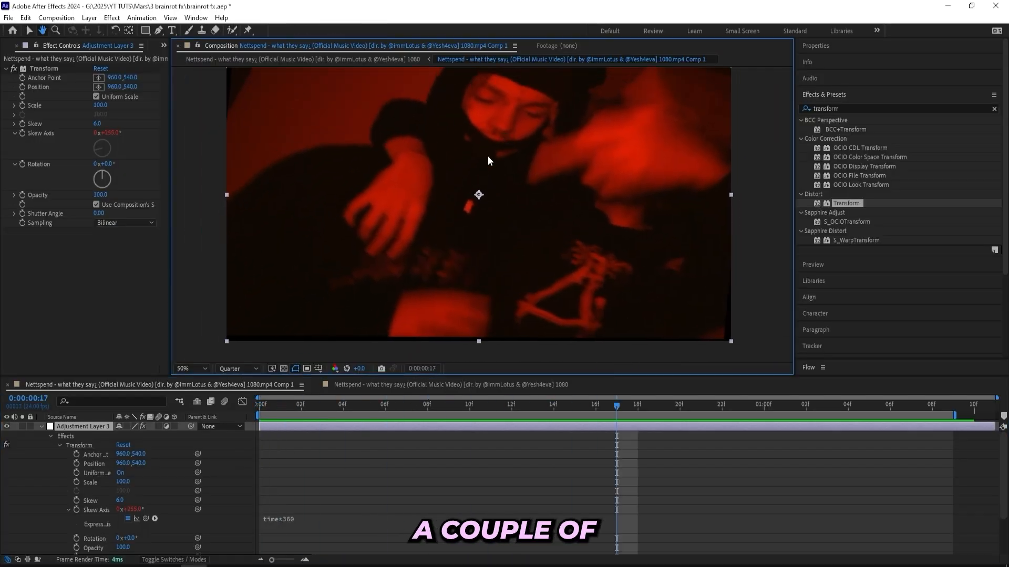
left_click(185, 362)
left_click(195, 174)
left_click(841, 109)
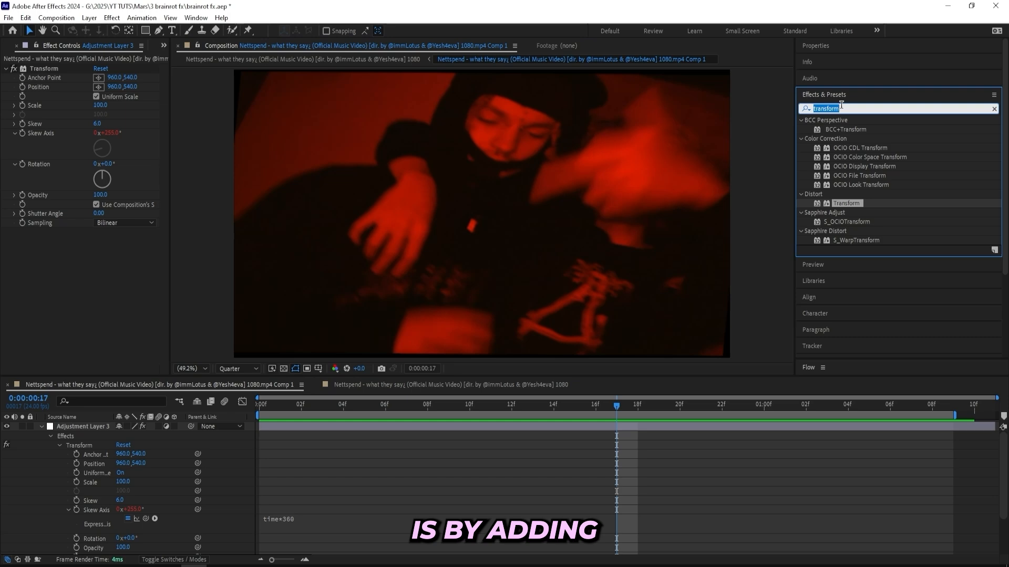
type("motion tile")
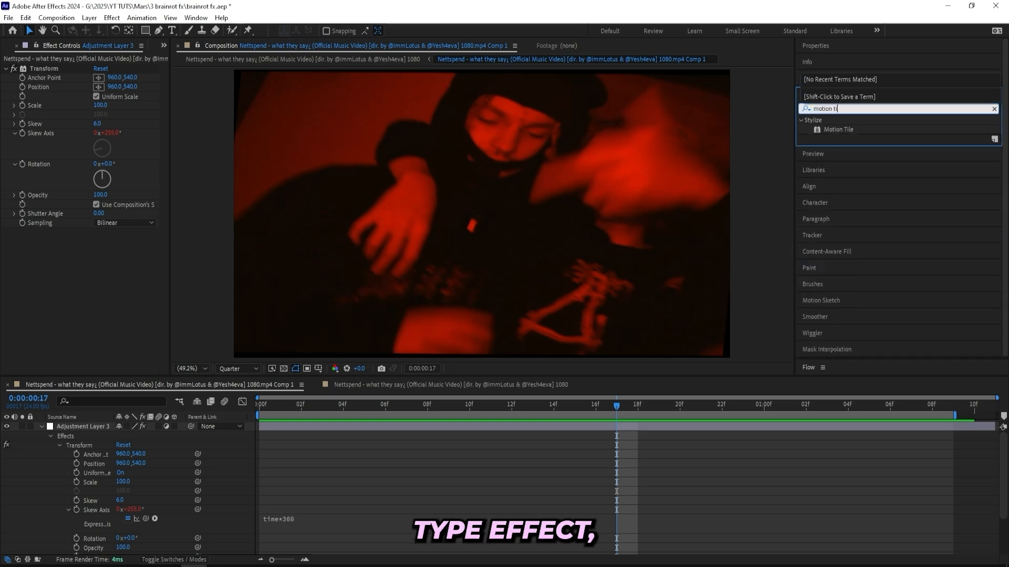
left_click_drag(853, 131, 100, 70)
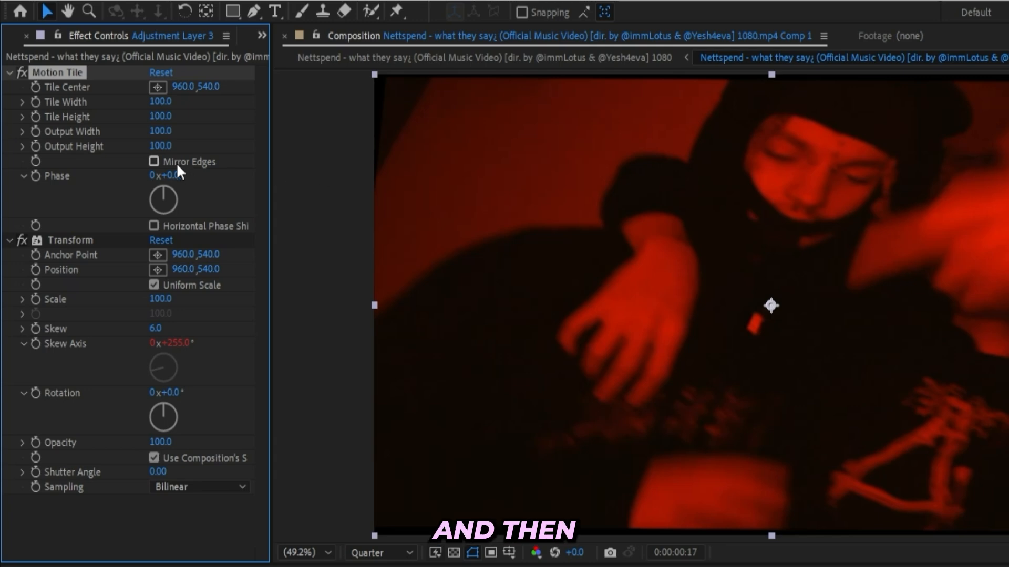
- Set Motion Tile's Output Width to 220 and Output Height to 230, and enable Mirror Edges
left_click_drag(161, 146, 172, 146)
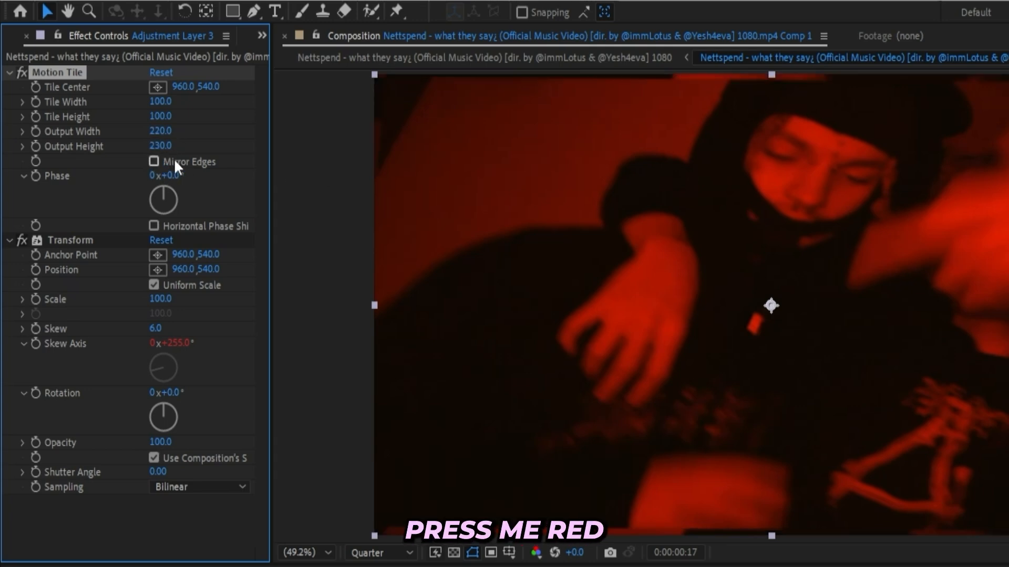
left_click(155, 162)
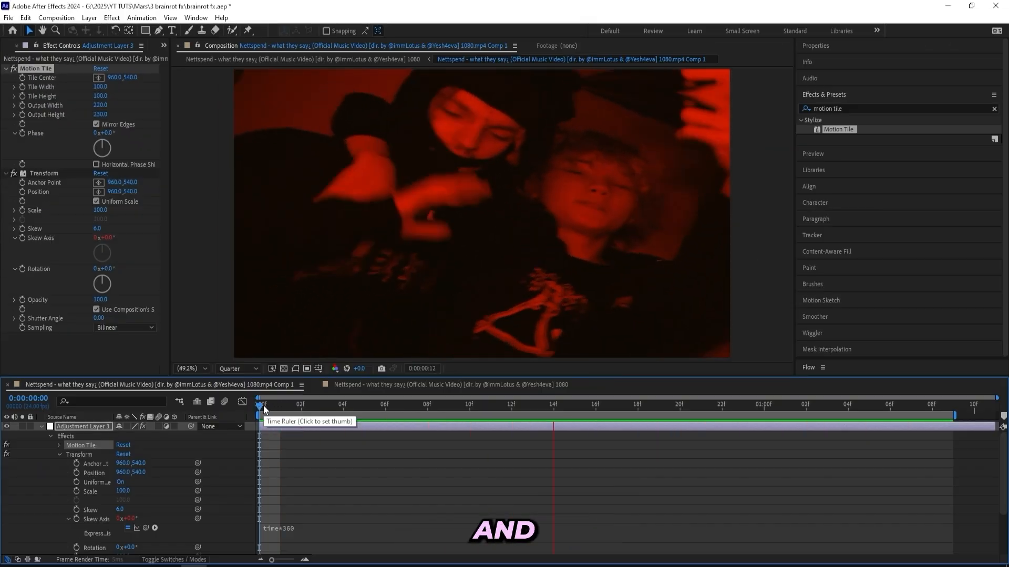
key("space")
- Try a Skew of 14 in the Transform effect and preview the motion
left_click_drag(97, 230, 111, 234)
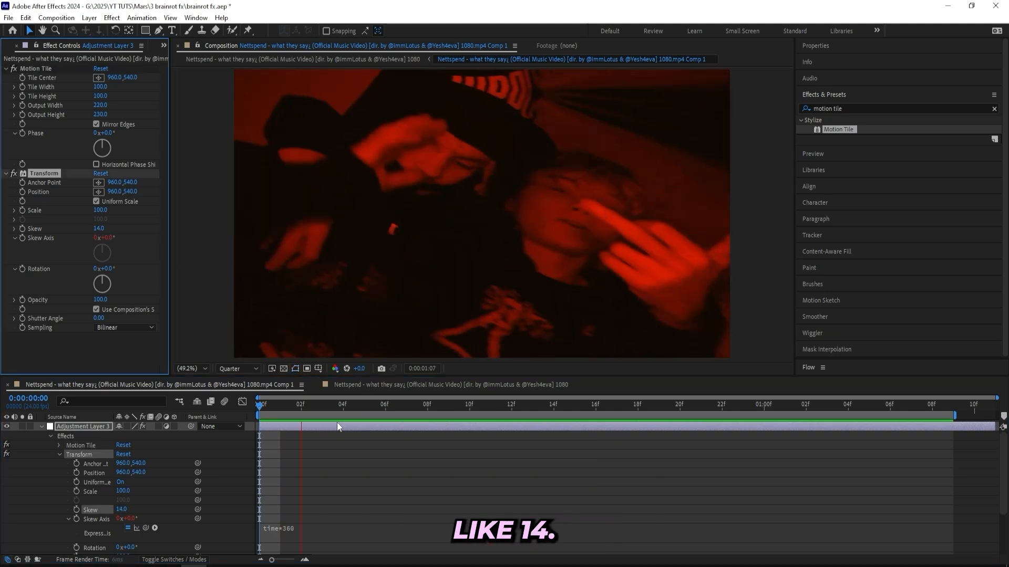
key("space")
- Set the Transform effect's Skew to 7 and preview the subtler motion
left_click(102, 229)
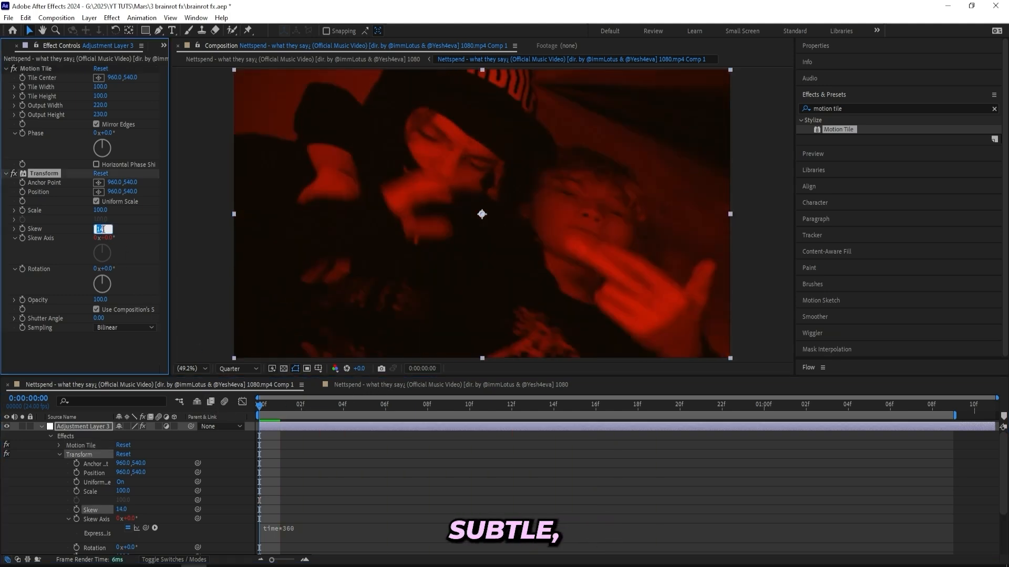
type("7")
key("Return")
key("space")
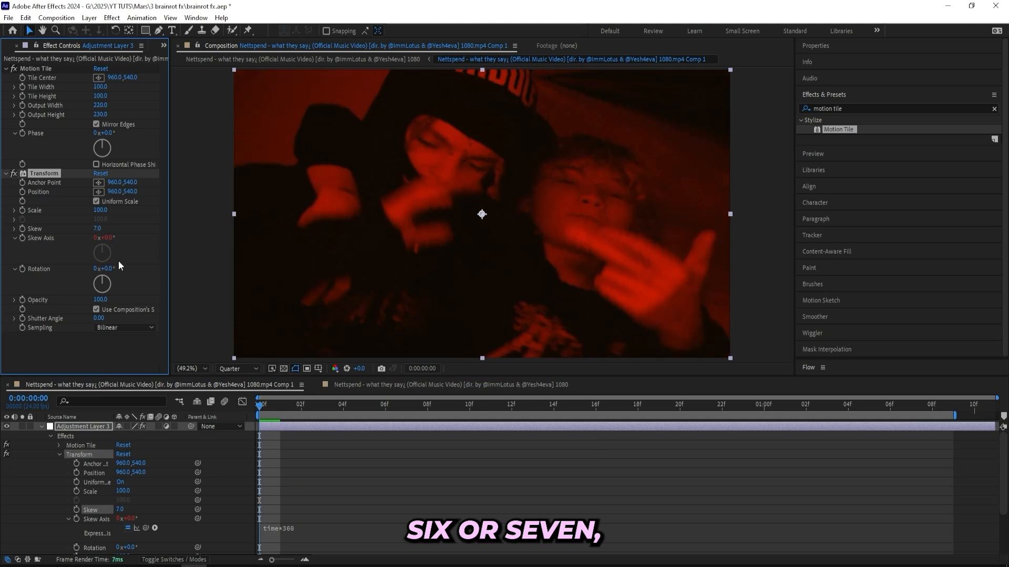
key("space")
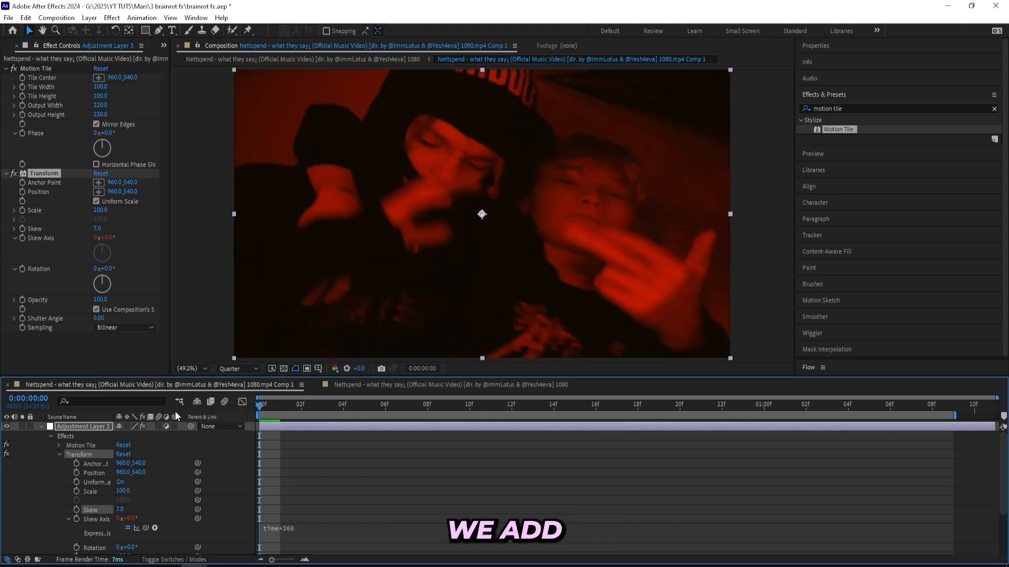
- Play back the animation and examine the mirrored reflection at the frame's edges around frame 15
key("space")
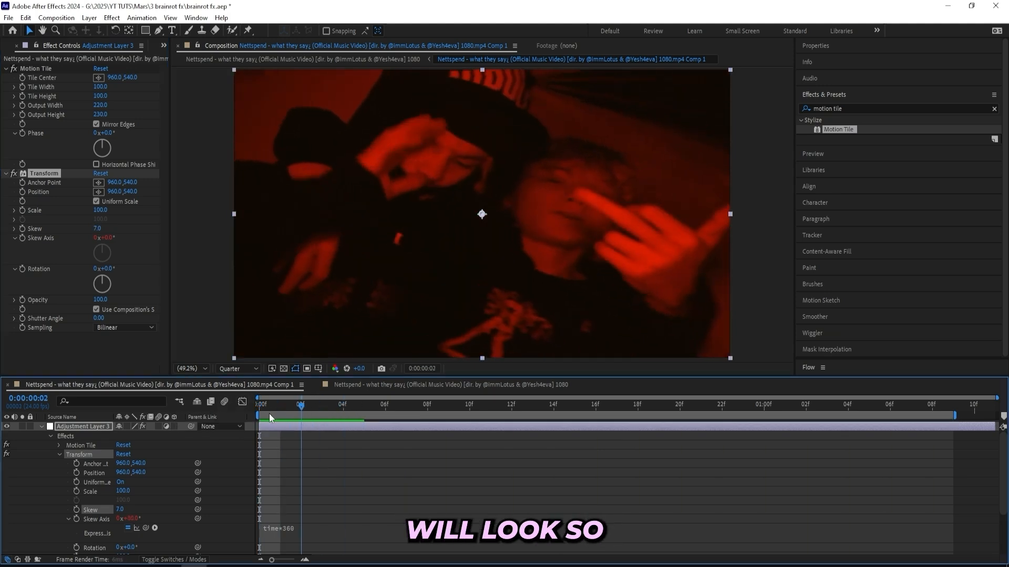
key("space")
key("space")
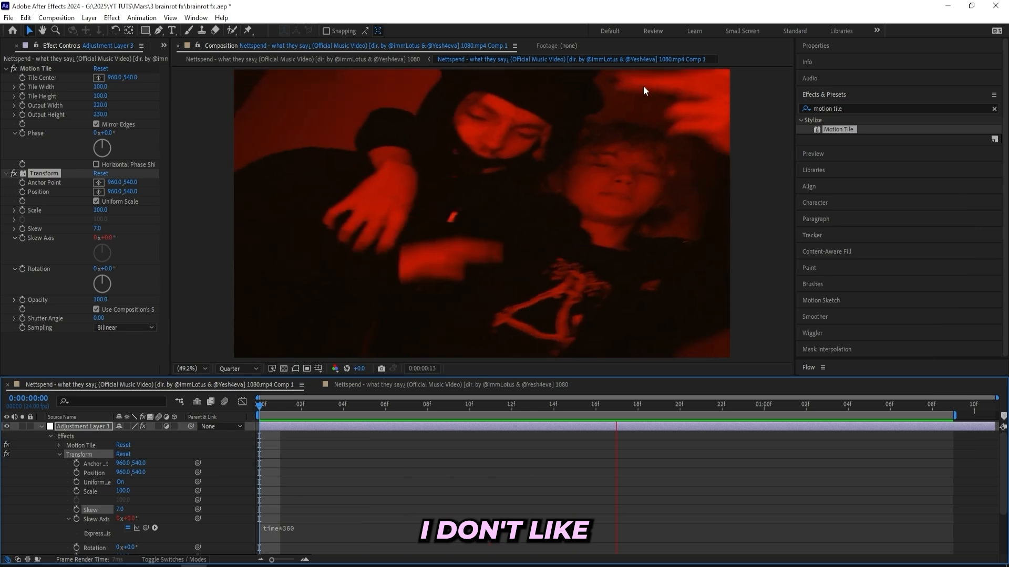
key("space")
left_click_drag(742, 406, 567, 382)
left_click_drag(685, 79, 645, 112)
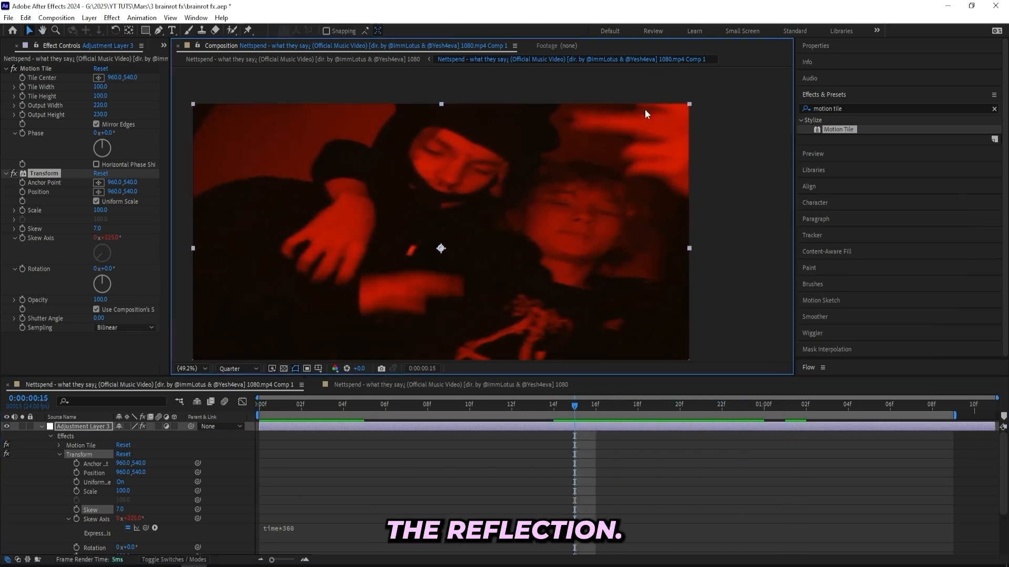
- Find the CC Vignette effect and apply it to the adjustment layer below Transform
left_click(875, 108)
type("v")
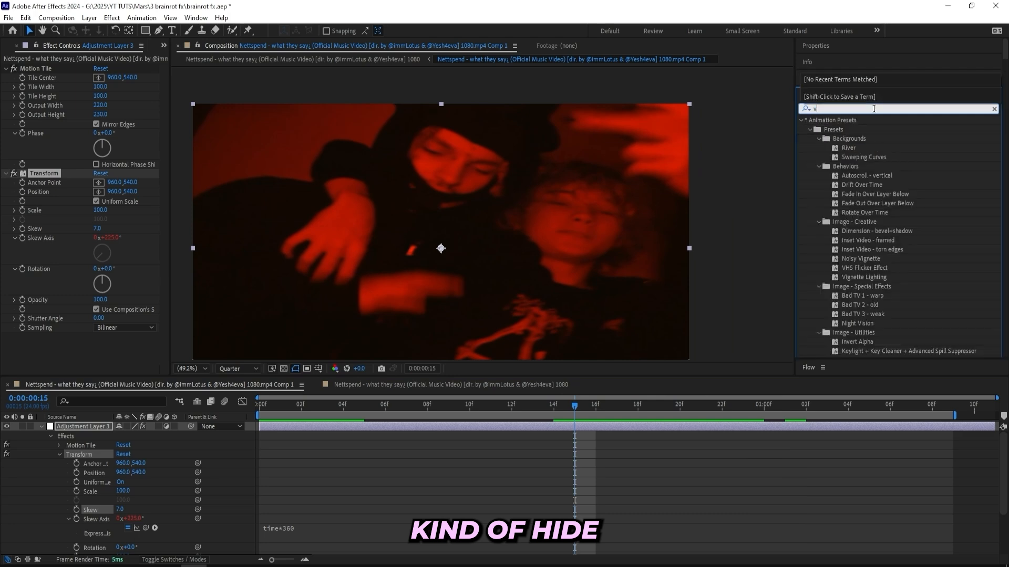
type("ignette")
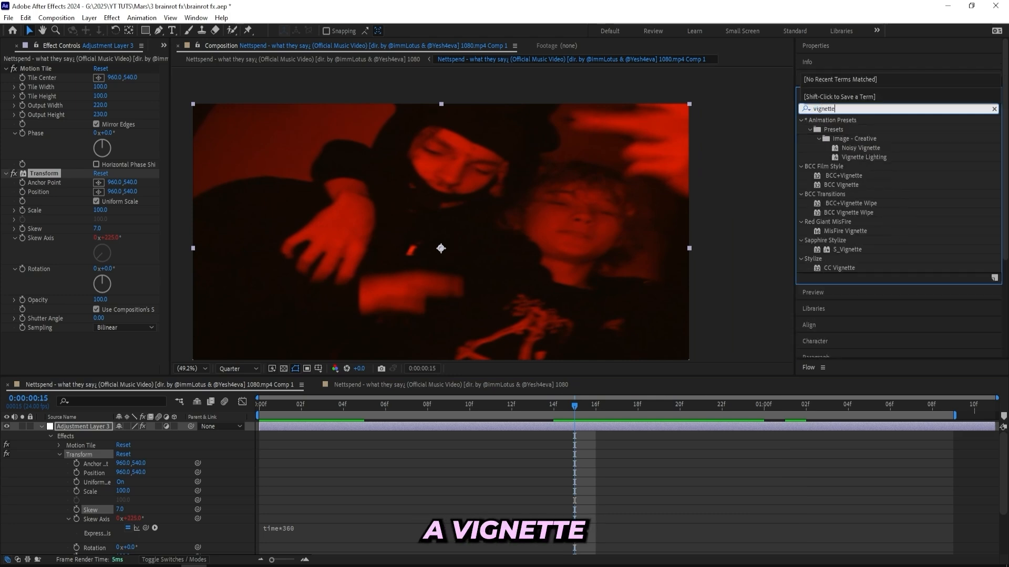
left_click_drag(839, 268, 92, 329)
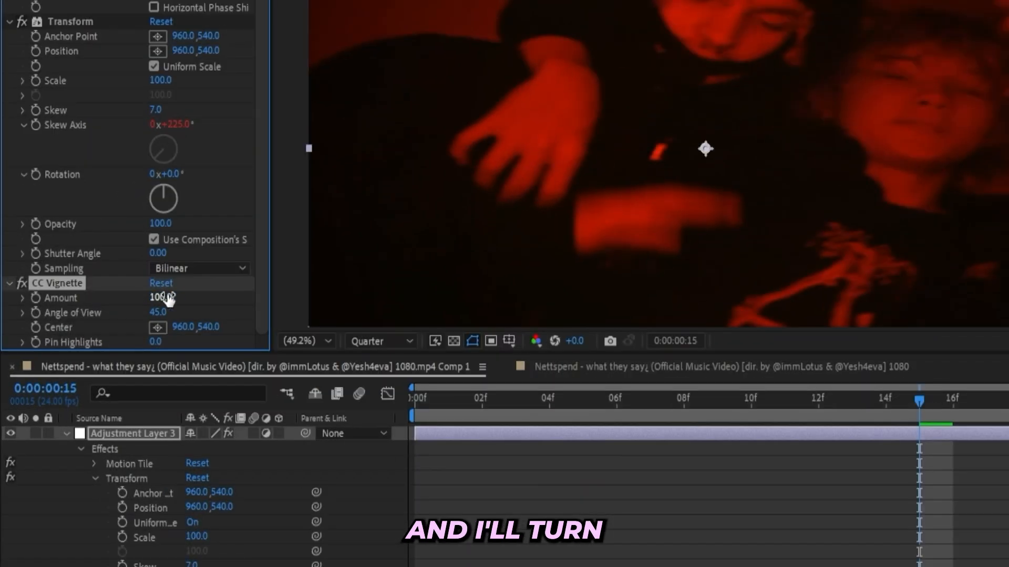
- Set CC Vignette's Amount to 250 and Angle of View to 52
left_click(101, 341)
type("2")
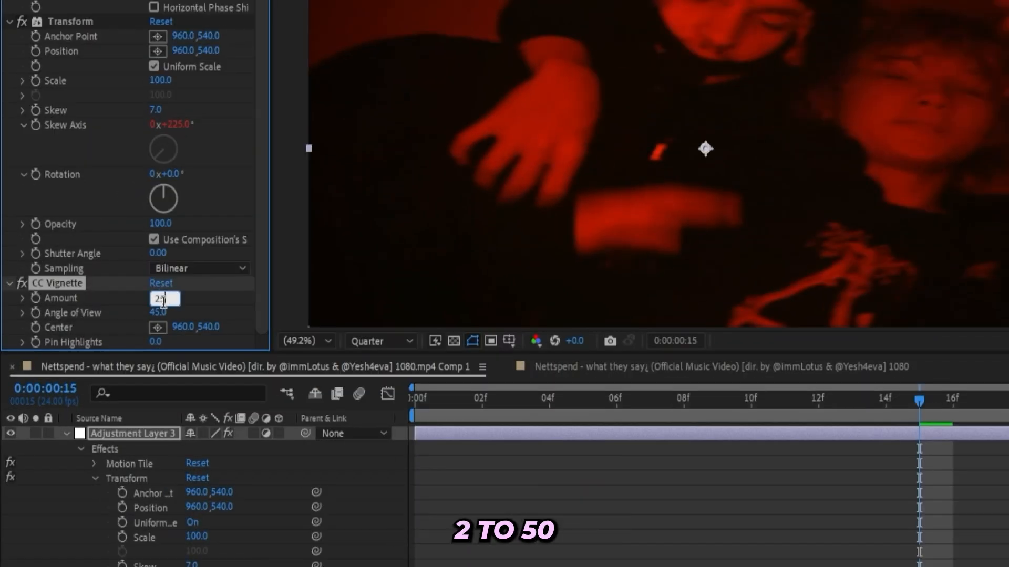
type("50")
key("Return")
type("52")
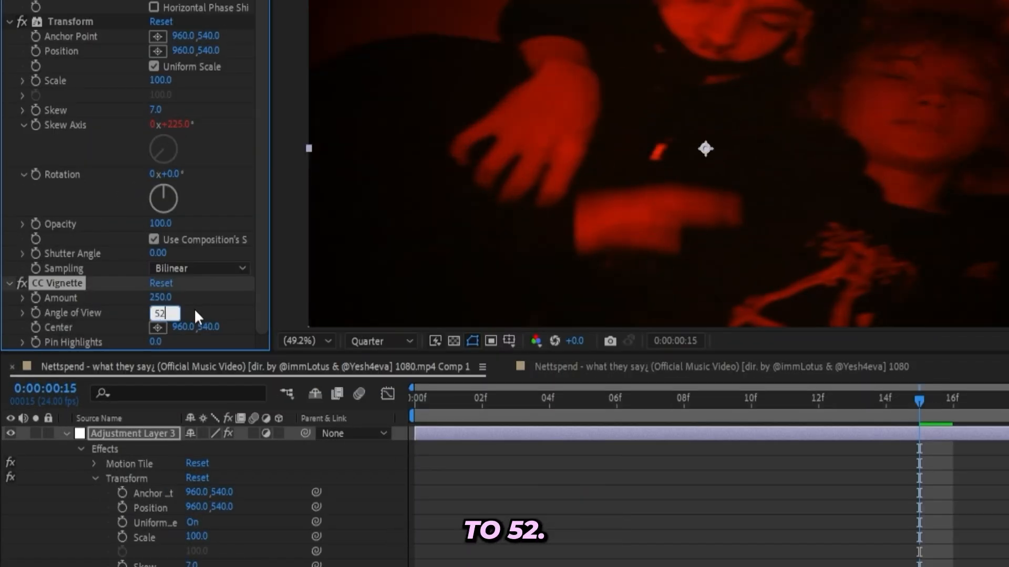
key("Return")
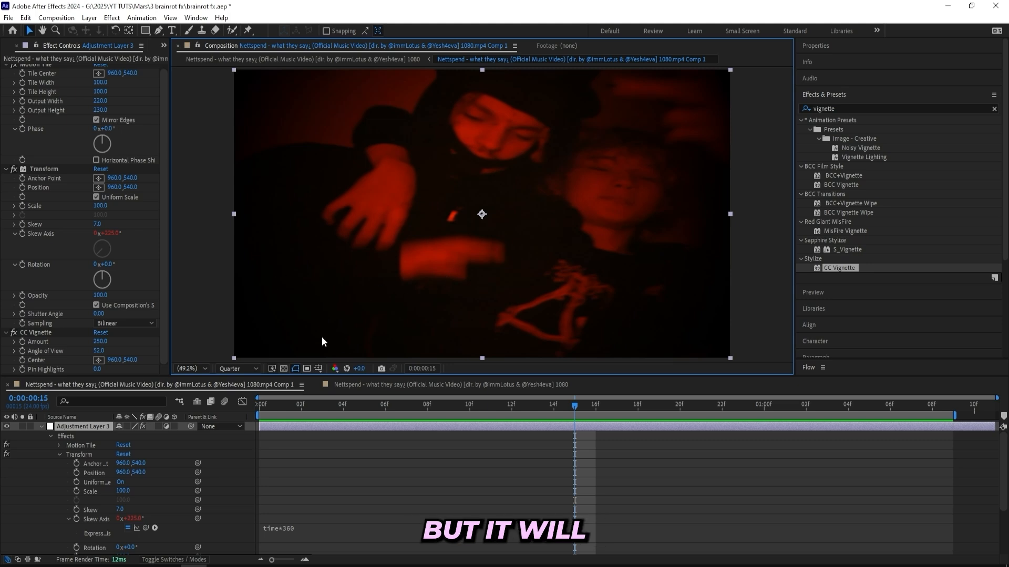
- Find the Add Grain effect and apply it to the adjustment layer
left_click(843, 109)
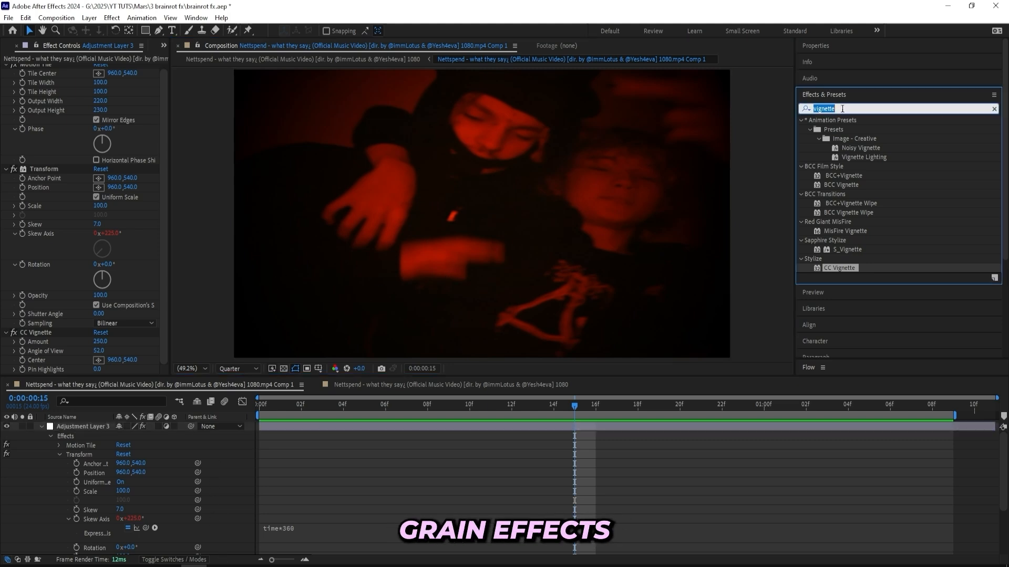
type("add gra")
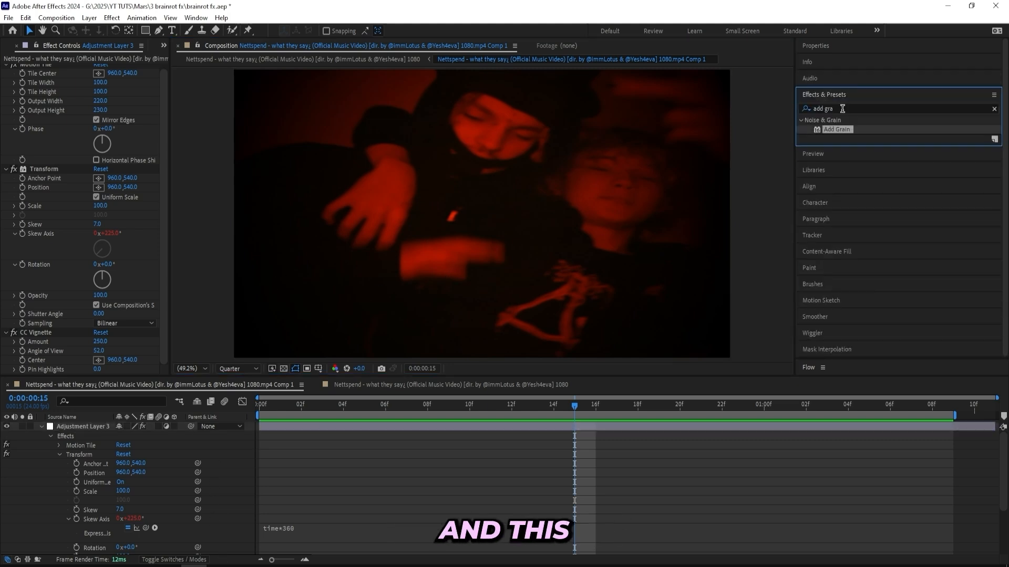
left_click_drag(836, 130, 437, 427)
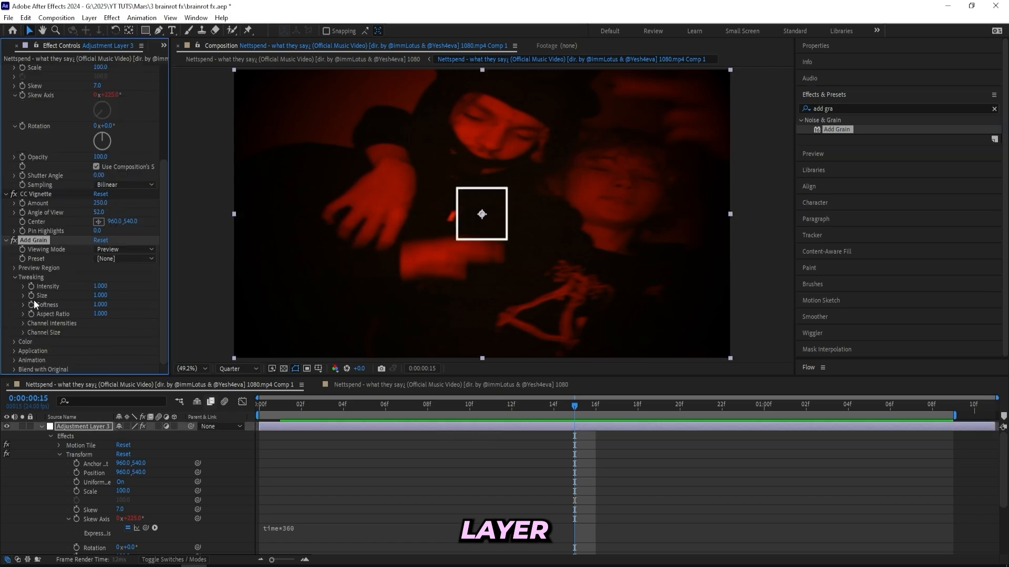
- Set Add Grain's Viewing Mode to Final Output and Intensity to 0.75, and return to the first frame
left_click(114, 251)
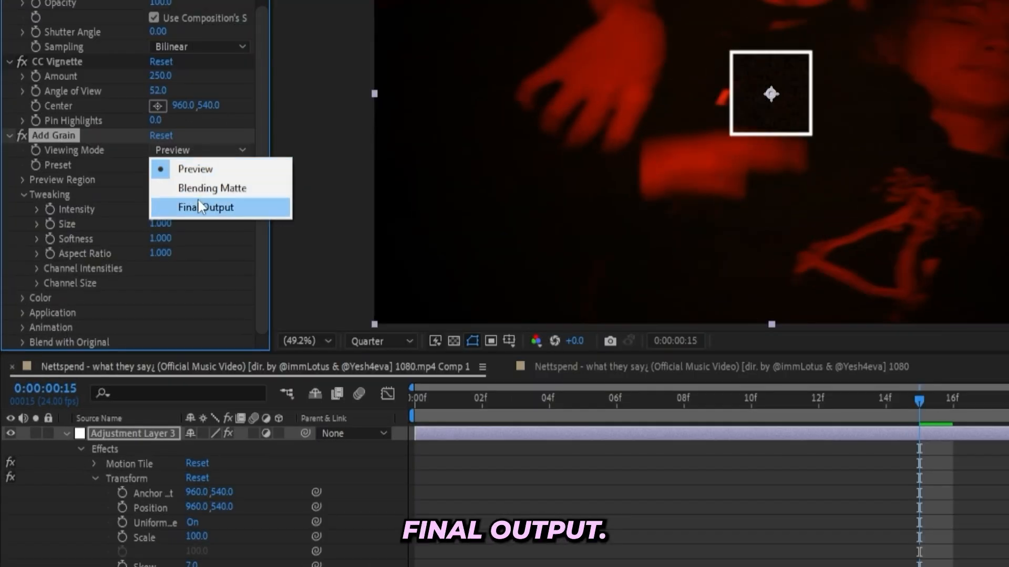
left_click(196, 207)
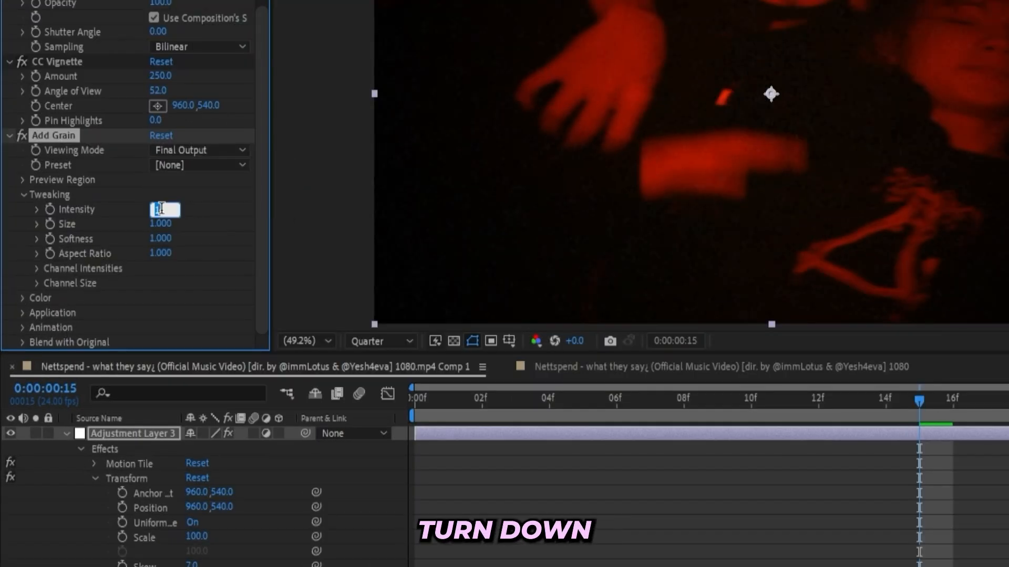
type(".75")
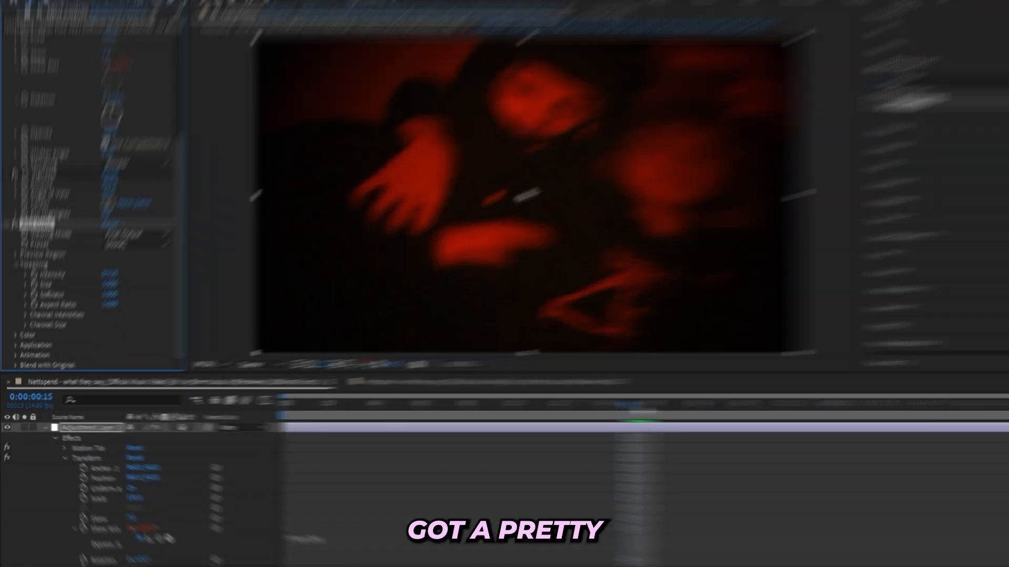
left_click_drag(947, 398, 273, 404)
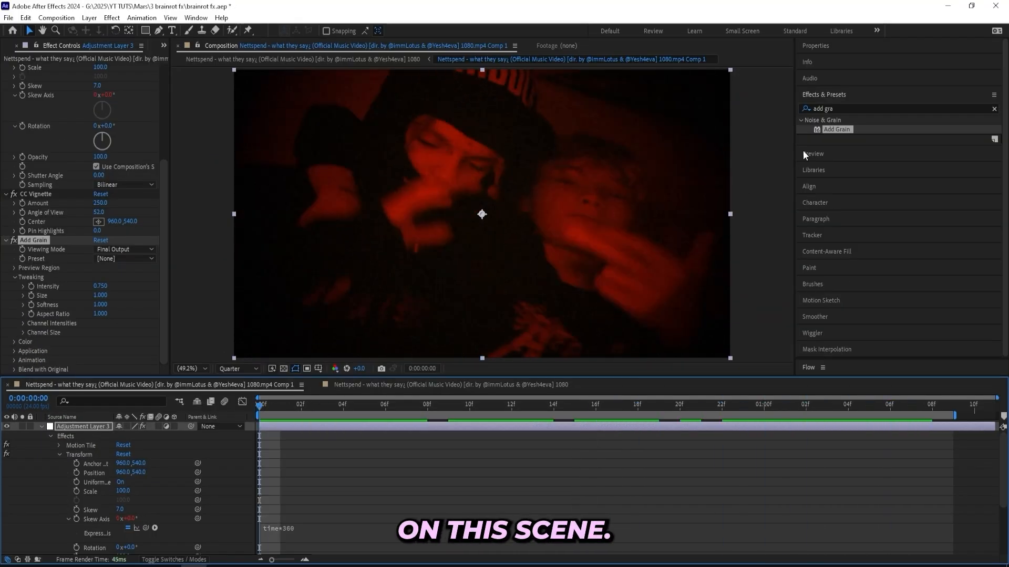
- Find the Colorama effect and apply it to the adjustment layer
left_click(846, 109)
type("cola")
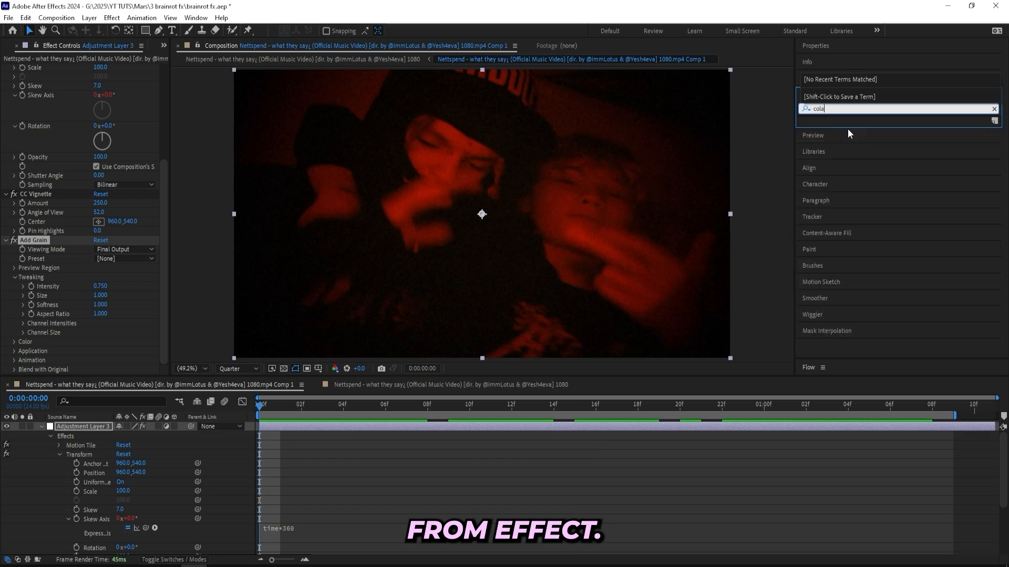
key("BackSpace")
key("BackSpace")
type("orama")
double_click(837, 130)
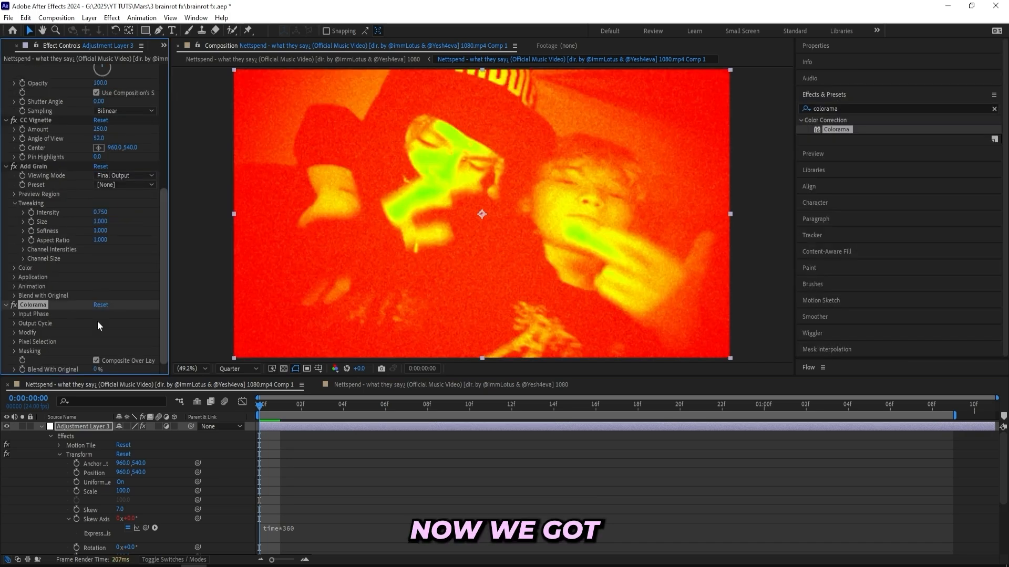
- Set Colorama's Output Cycle preset palette to Ramp Grey
left_click(13, 323)
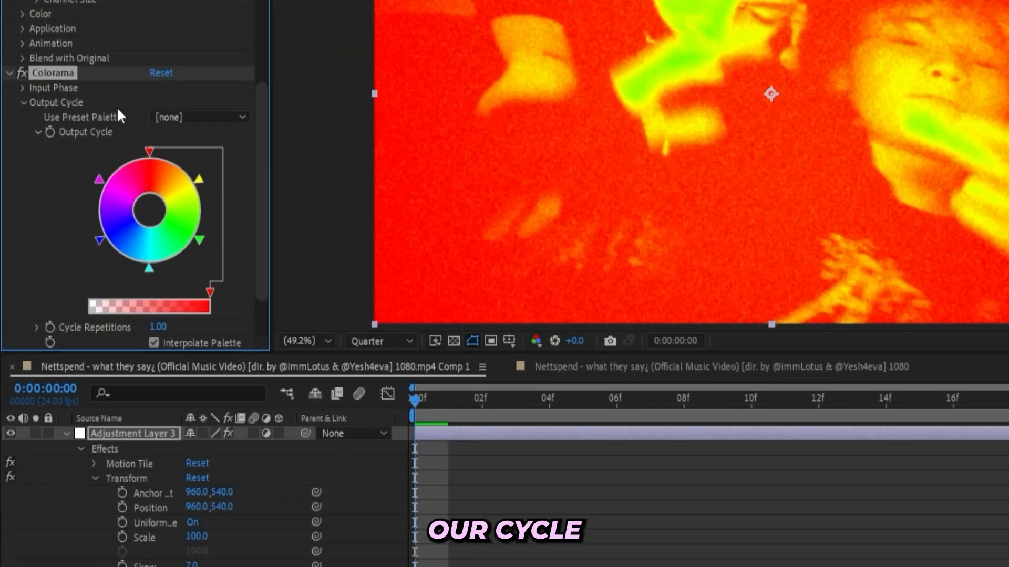
left_click(161, 116)
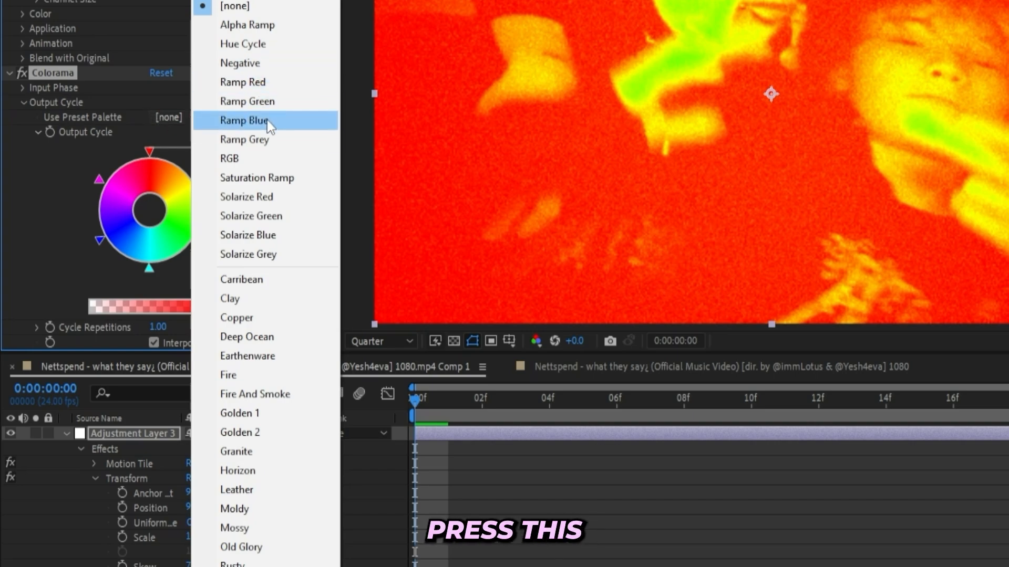
left_click(264, 143)
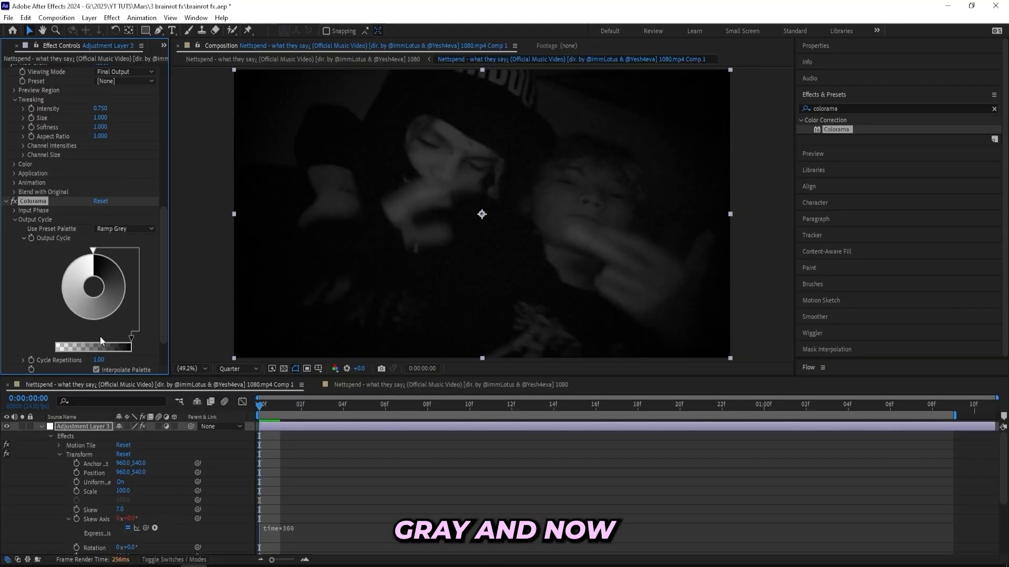
left_click_drag(96, 357, 171, 341)
key("ctrl+z")
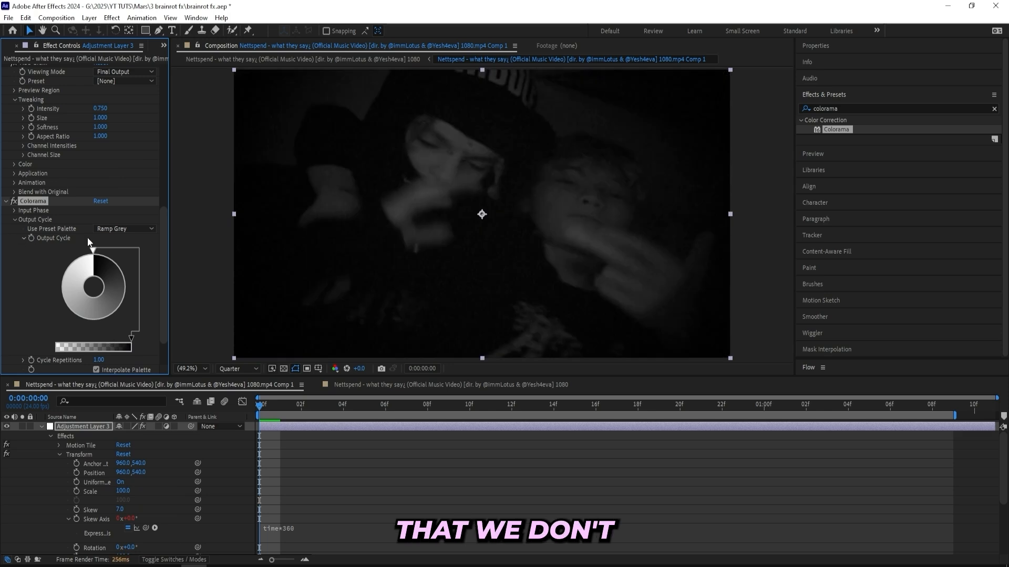
- Set Colorama's Modify option to HS and collapse the settings of the applied effects
scroll(76, 274, "down", 2)
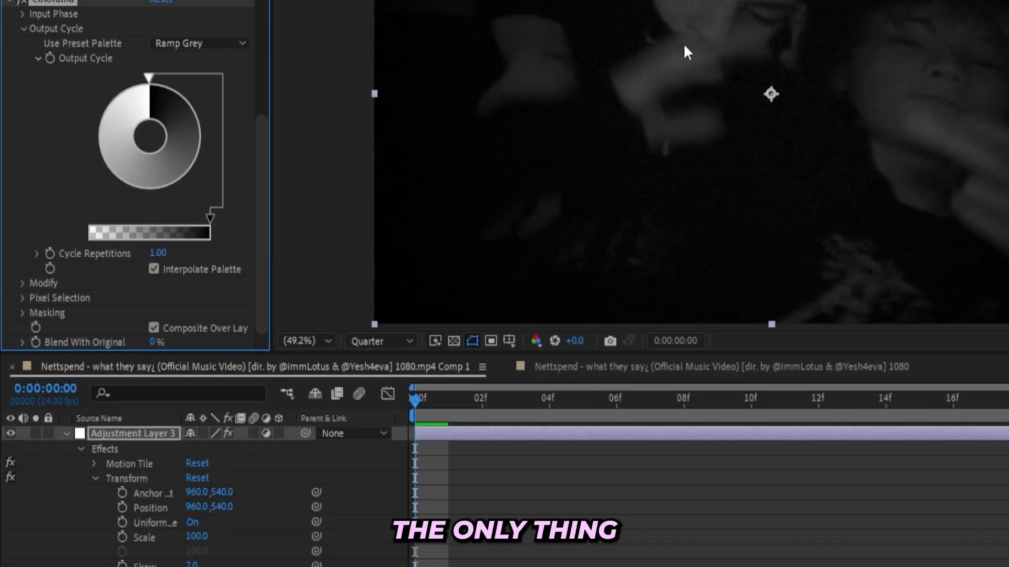
left_click(26, 283)
left_click(158, 298)
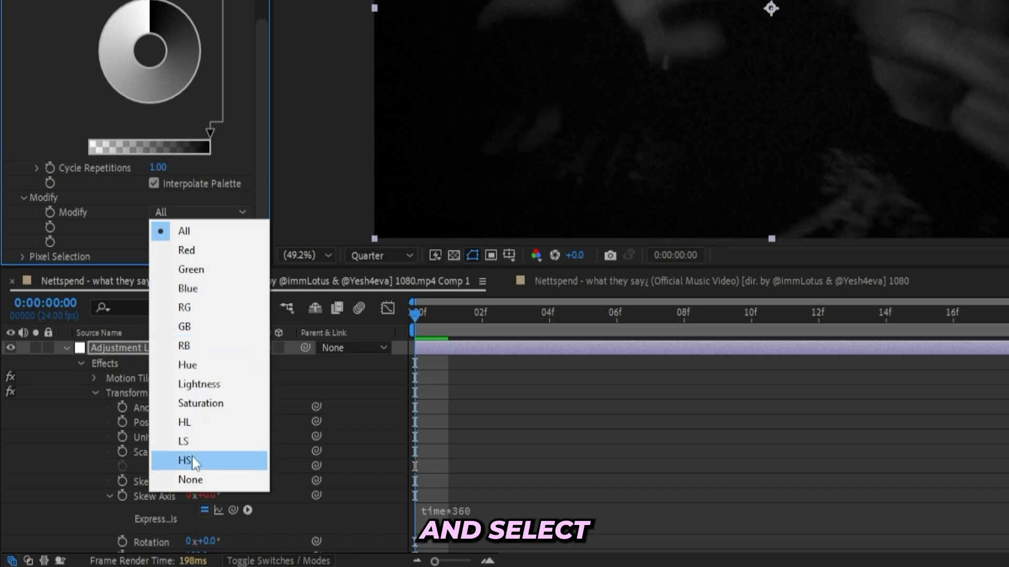
left_click(187, 546)
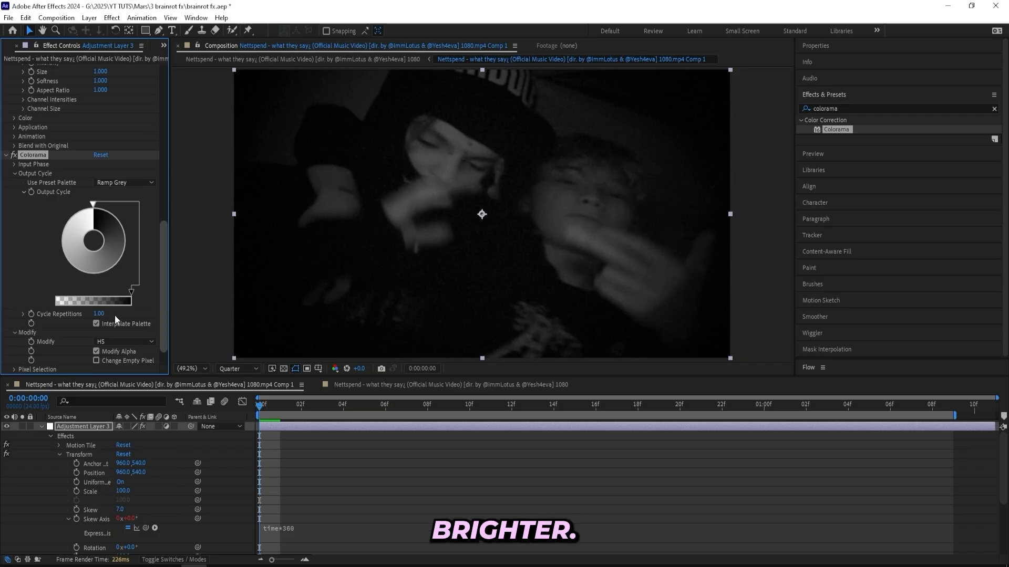
left_click(6, 155)
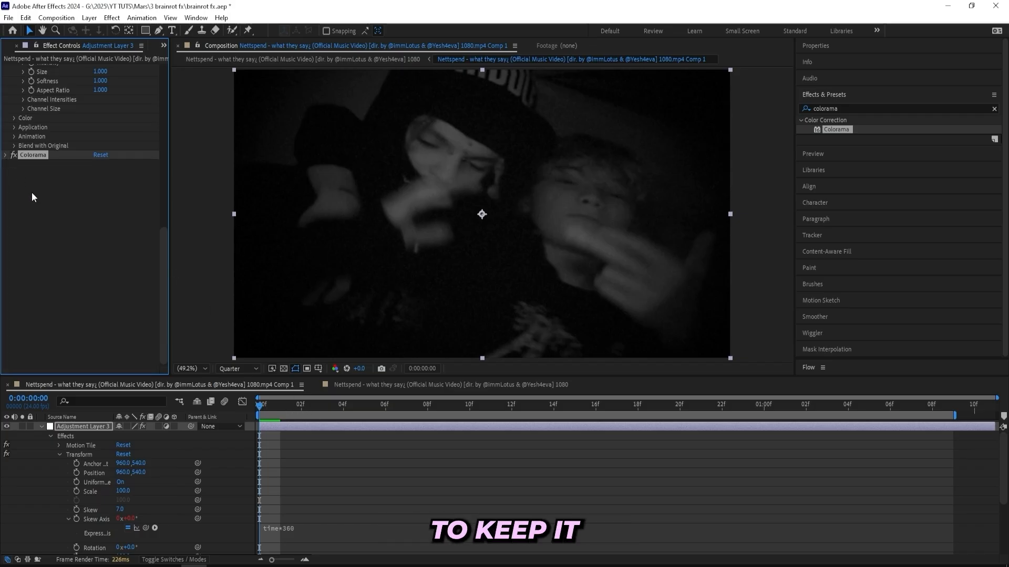
scroll(70, 270, "up", 5)
- Find the Stylize Glow effect and apply it to the adjustment layer
left_click(857, 110)
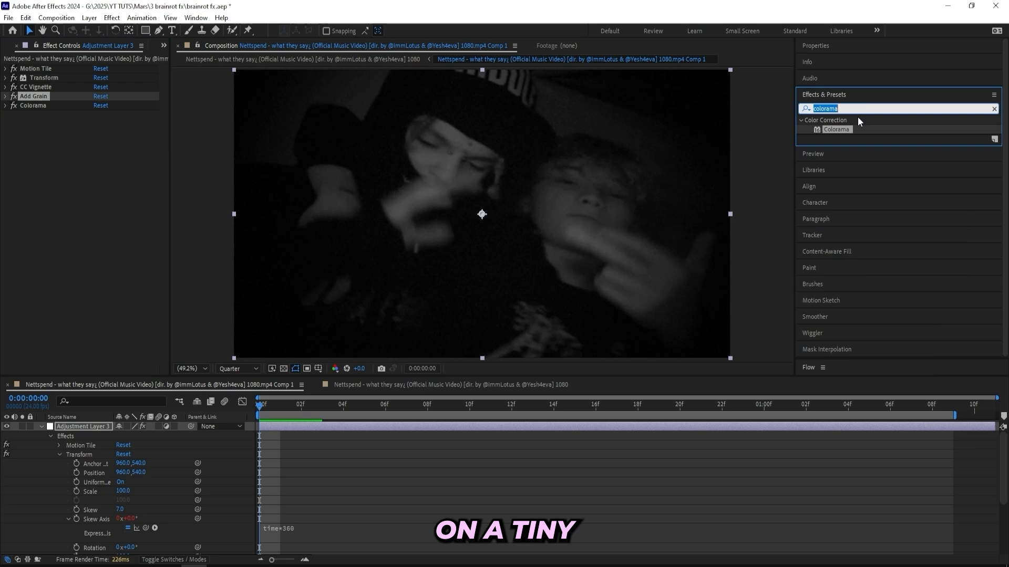
type("glow")
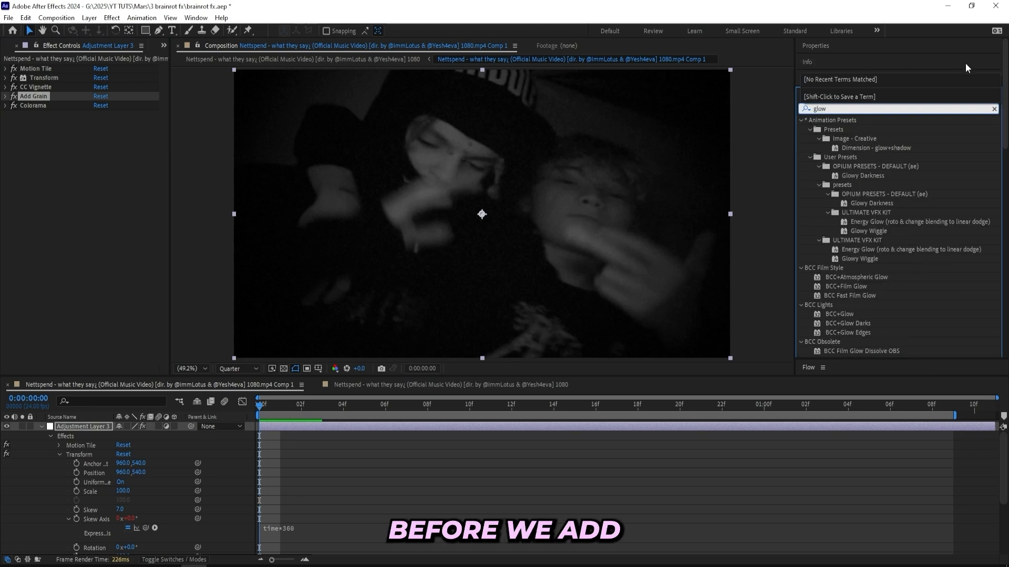
scroll(839, 245, "down", 4)
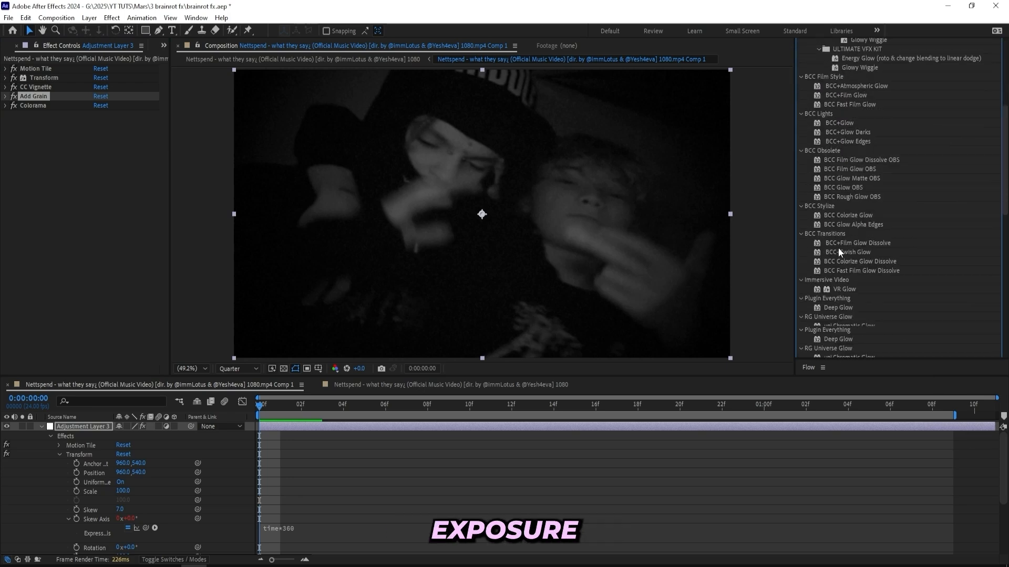
scroll(838, 252, "down", 5)
left_click_drag(839, 251, 307, 426)
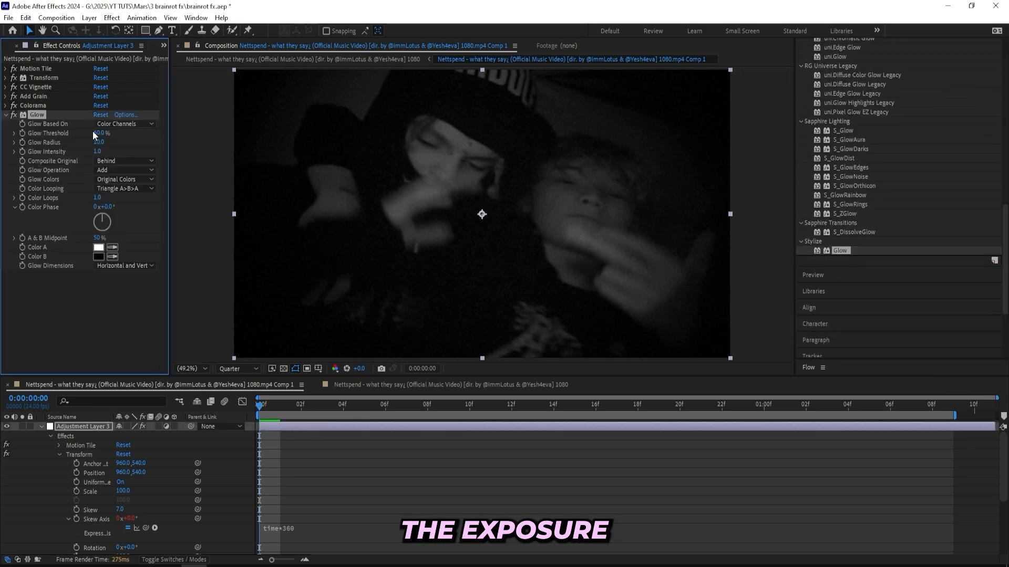
- Set the Glow effect's Threshold to 72%, Radius to 218 and Intensity to 1.7
left_click(95, 131)
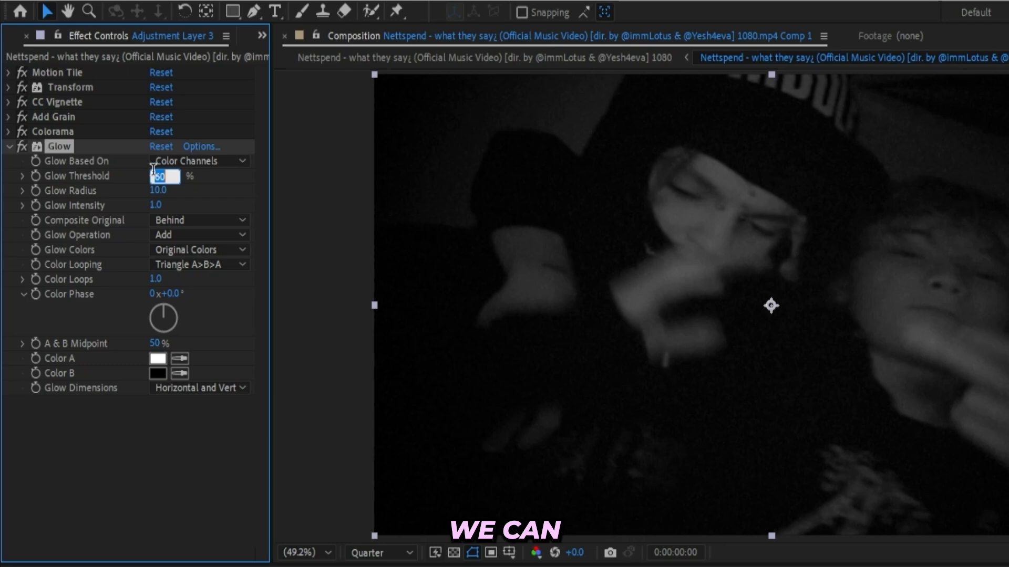
type("7")
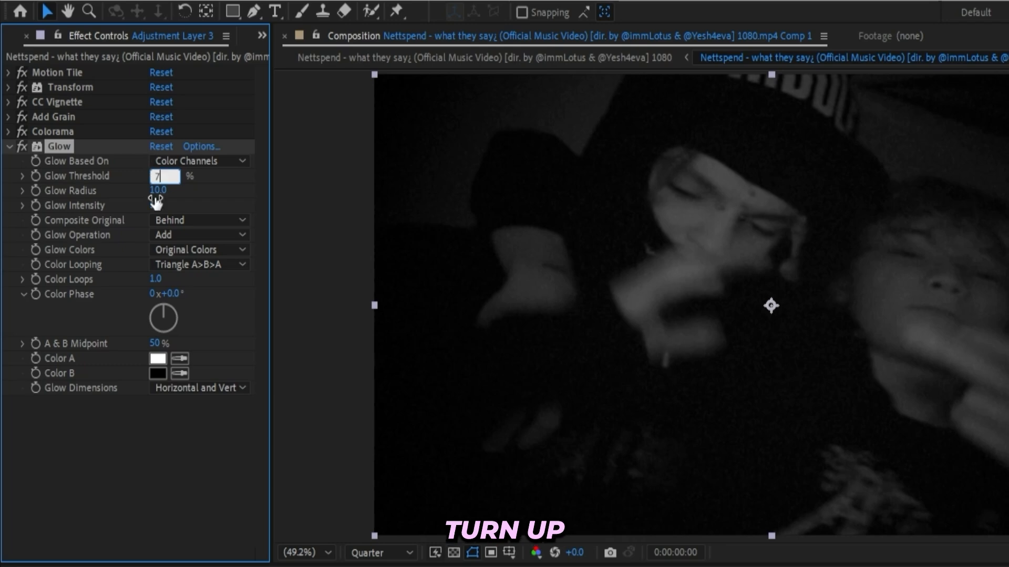
type("2")
key("Return")
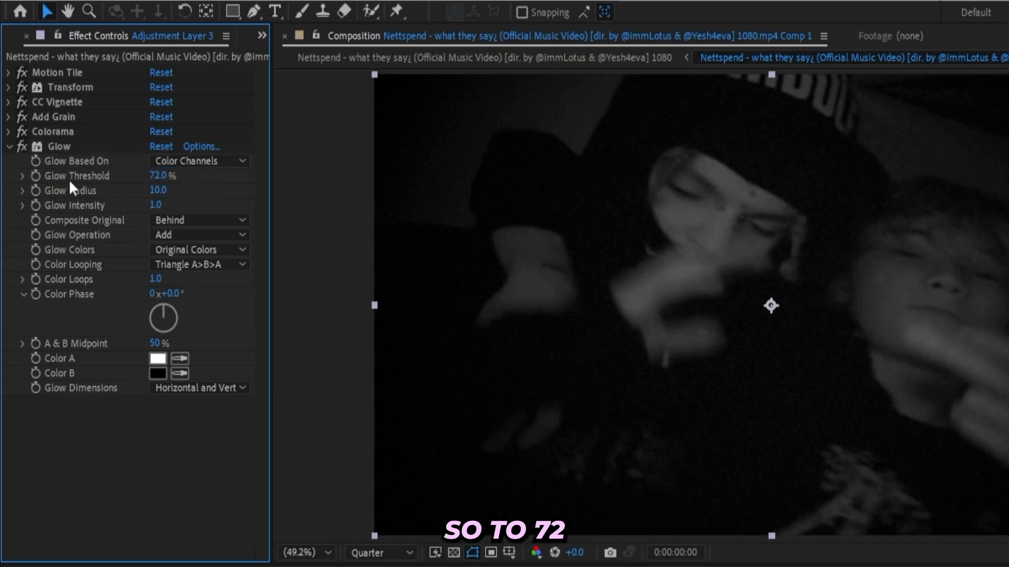
left_click(157, 190)
type("218")
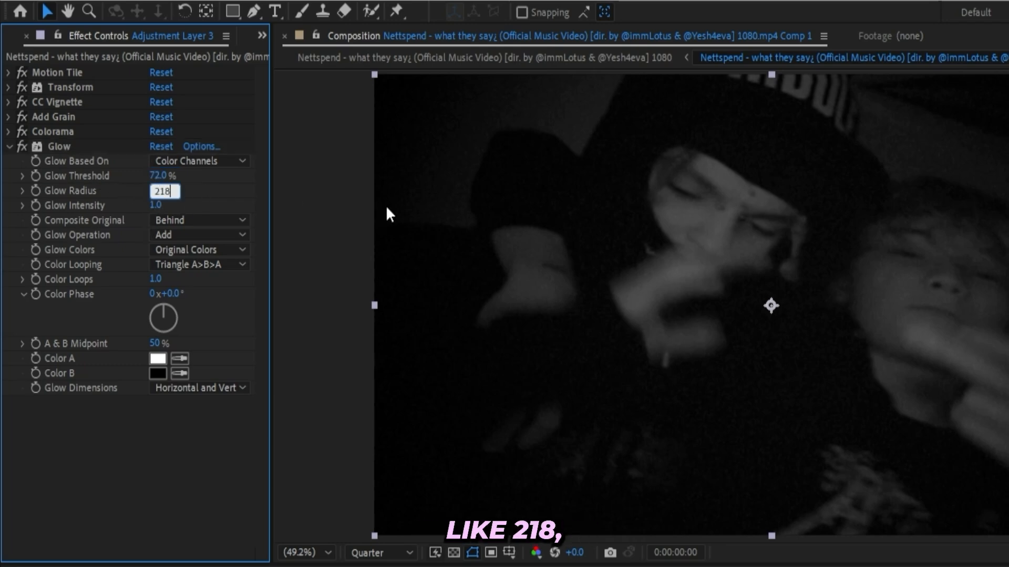
left_click(112, 208)
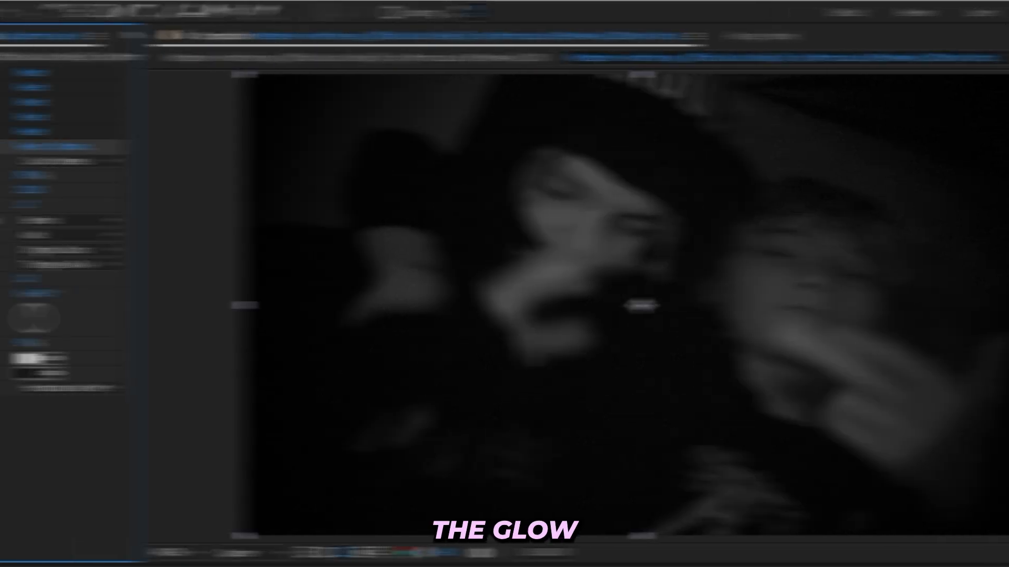
- Lower the Glow Threshold to 21.8% and the Glow Intensity to 1.2 for a bright glow on the faces
mouse_move(158, 178)
left_mouse_down()
mouse_move(68, 187)
mouse_move(157, 180)
left_mouse_up()
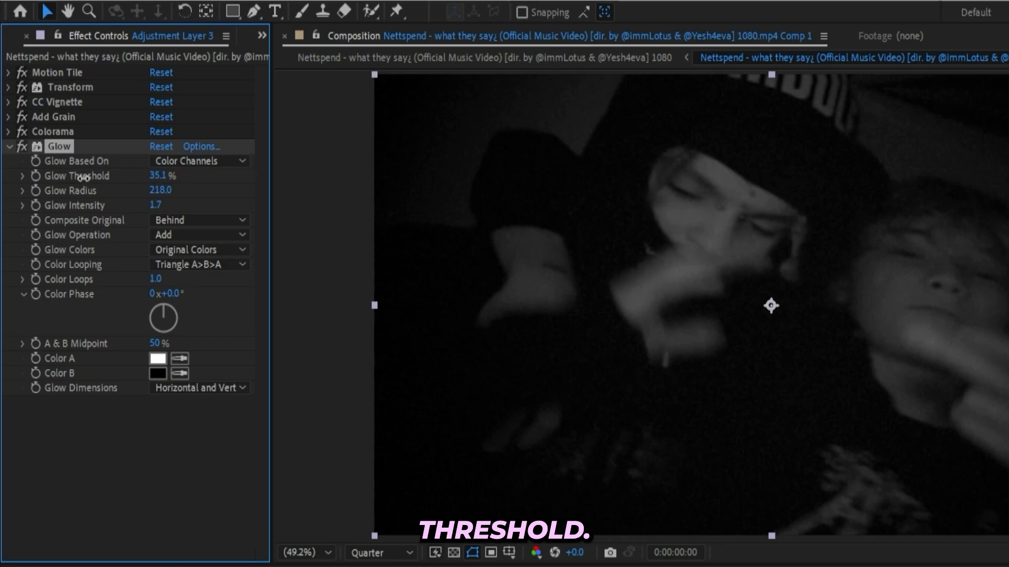
left_click_drag(83, 178, 64, 180)
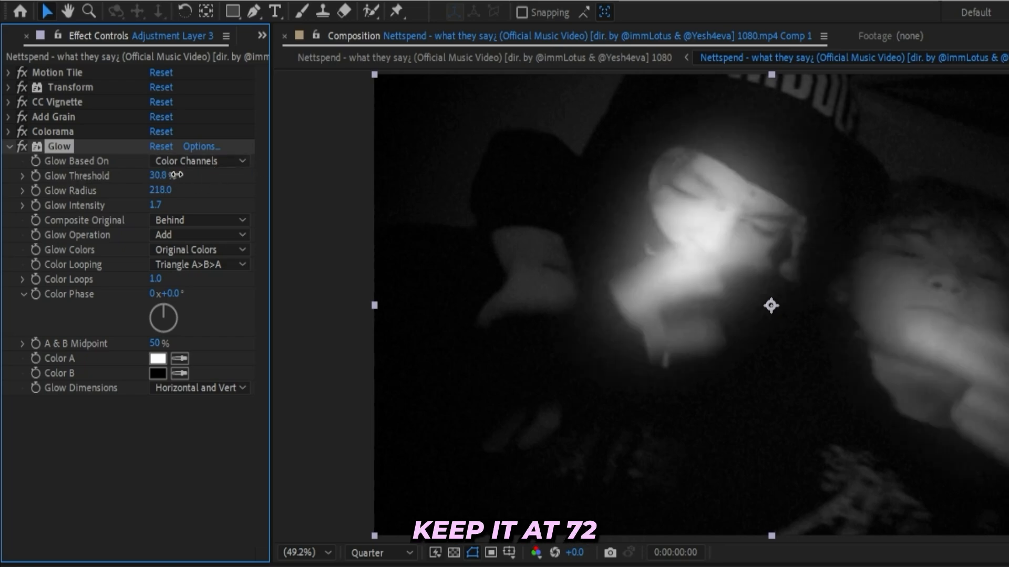
mouse_move(176, 174)
left_mouse_down()
mouse_move(187, 174)
mouse_move(167, 175)
left_mouse_up()
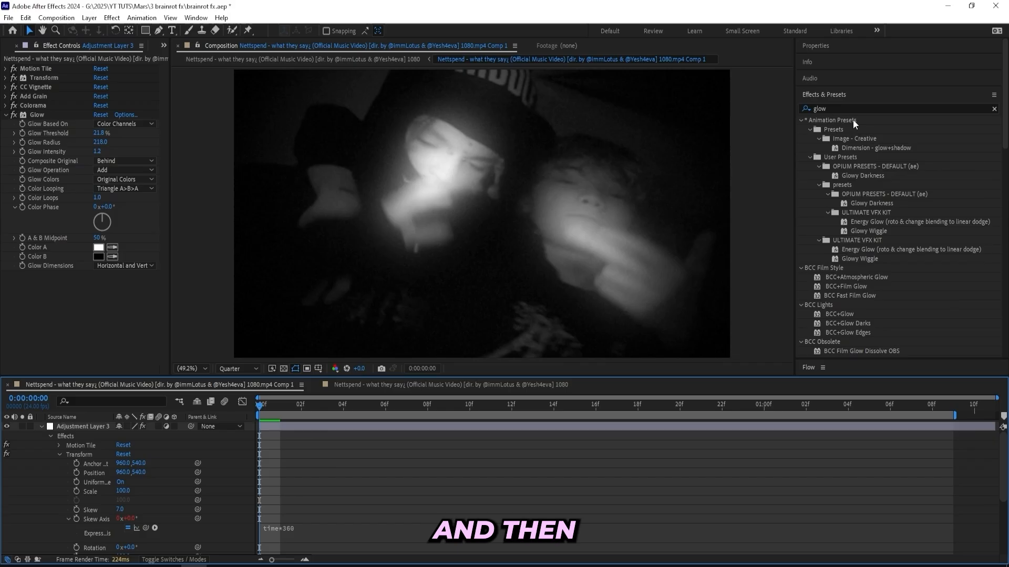
- Apply the Exposure effect to the adjustment layer and drive its Exposure value with the expression wiggle(3, 6)
left_click(849, 107)
type("exp")
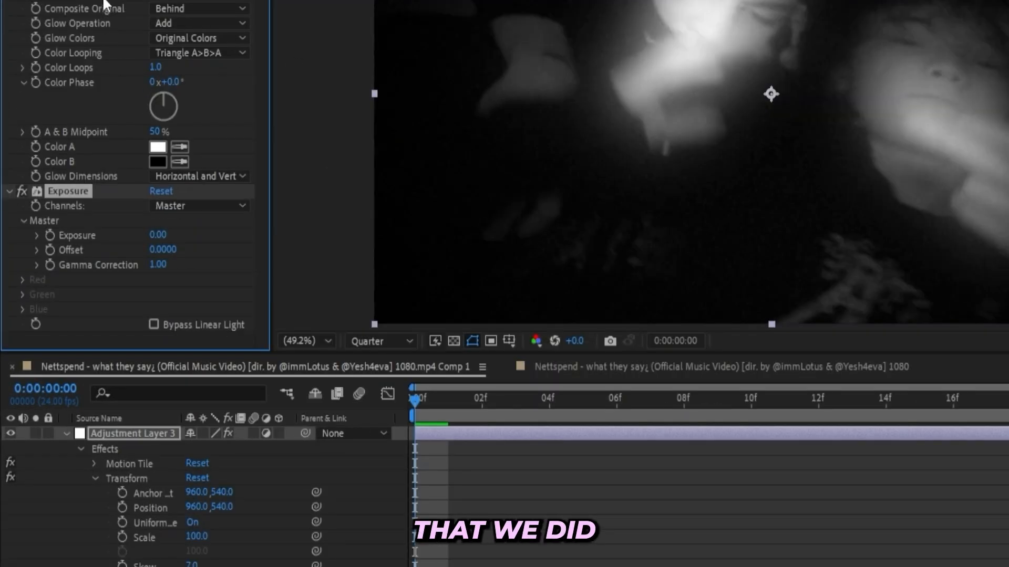
left_click(48, 235, "alt")
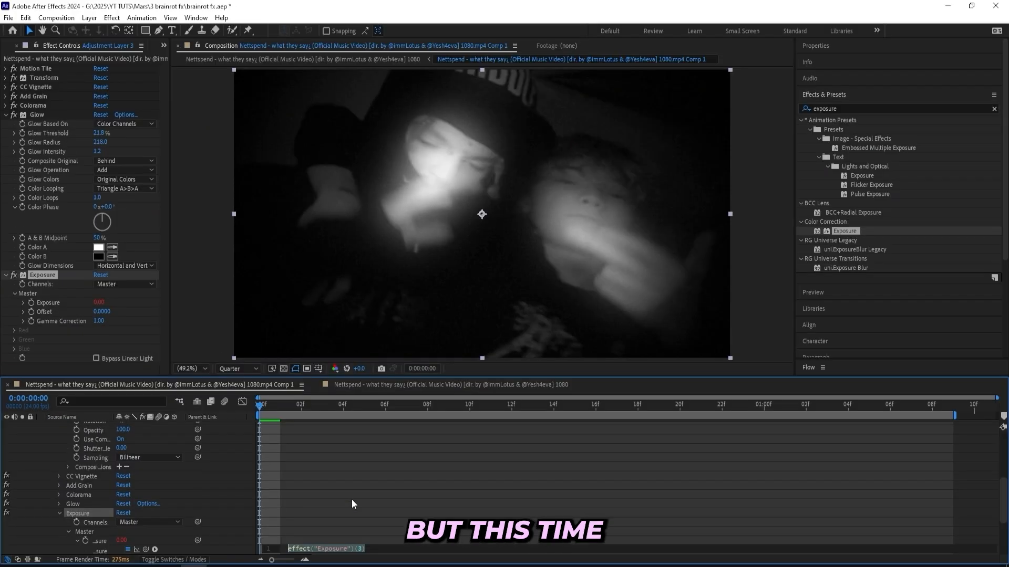
type("wiggle")
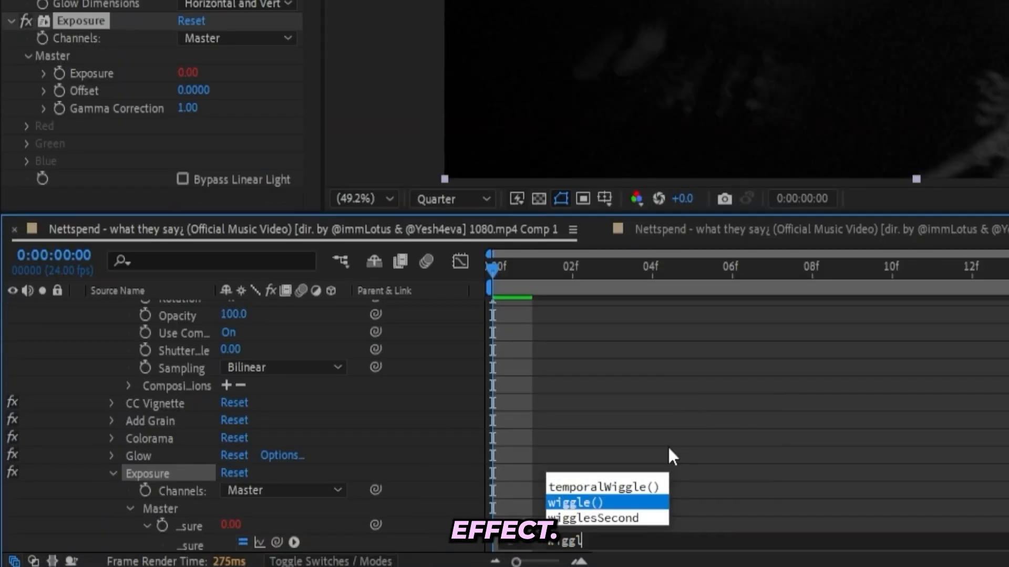
key("Return")
type("3,")
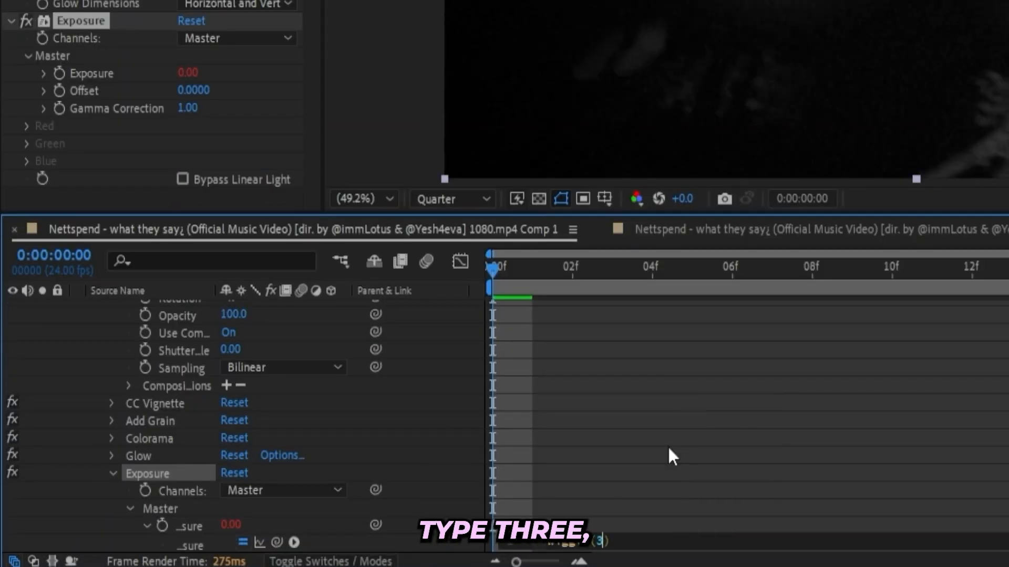
type(" 6")
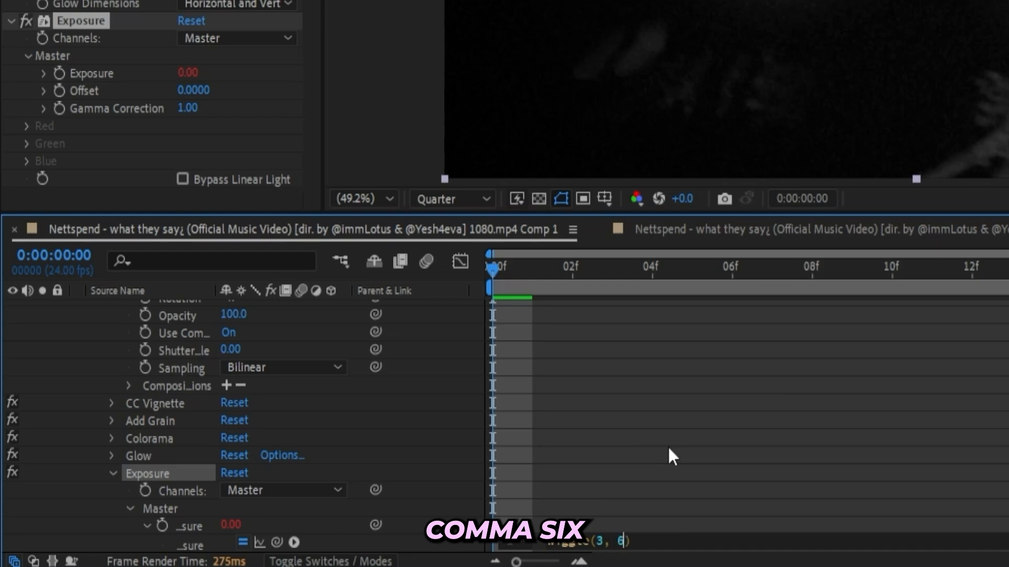
left_click(681, 319)
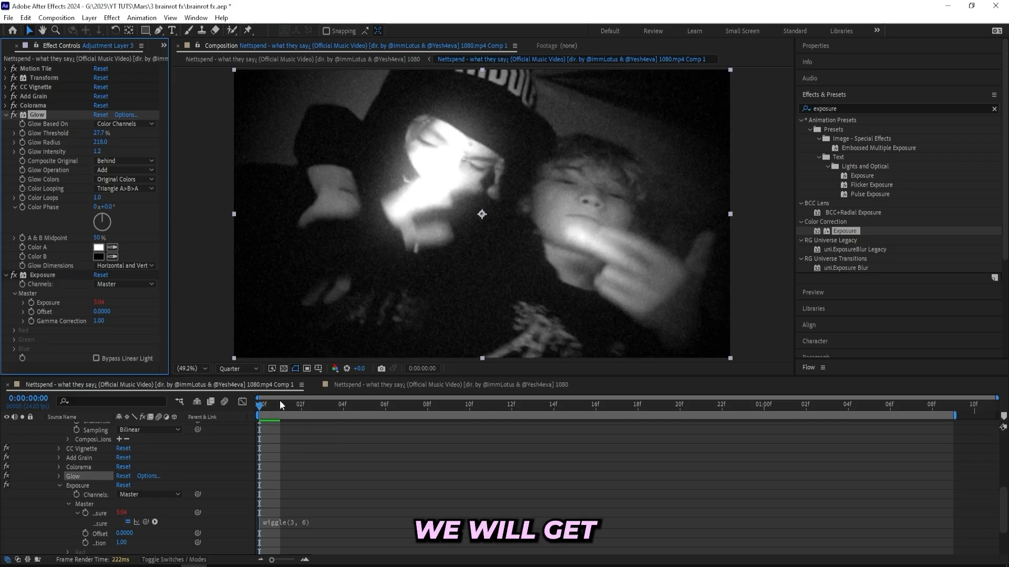
- Set the Glow Threshold to 27.7% and preview the flickering exposure across the clip
left_click_drag(283, 402, 245, 437)
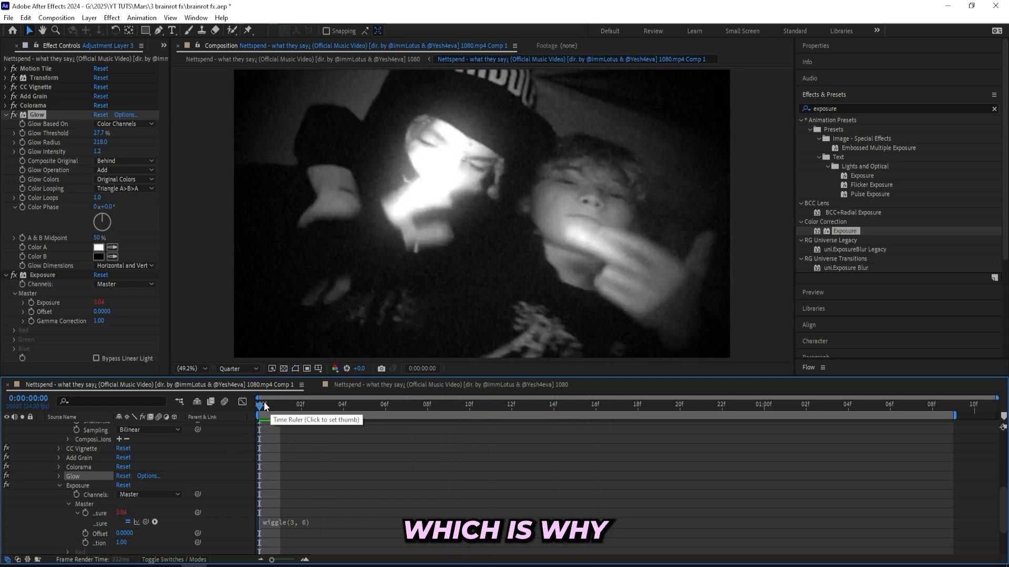
left_click_drag(266, 403, 426, 402)
- Apply the Stylize Mosaic effect to the adjustment layer and keyframe Horizontal and Vertical Blocks at 10 on the first frame
left_click(847, 108)
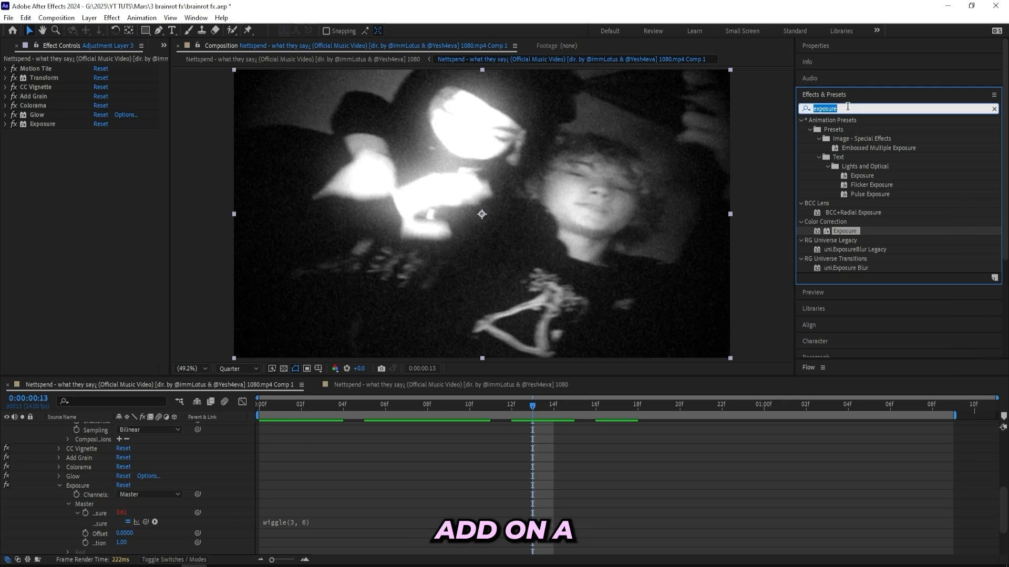
type("mosaic")
left_click_drag(833, 259, 107, 169)
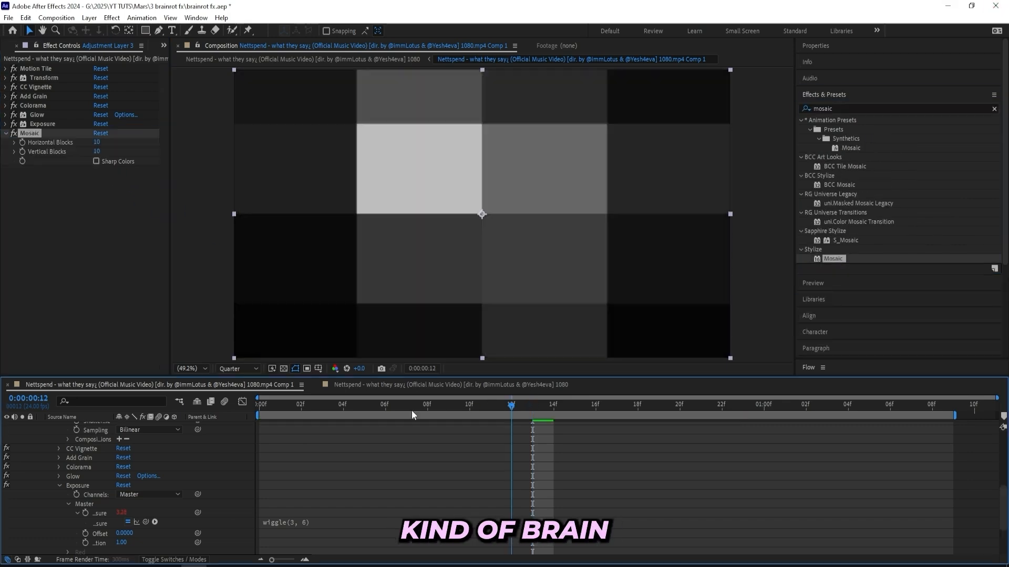
key("Home")
left_click(21, 142)
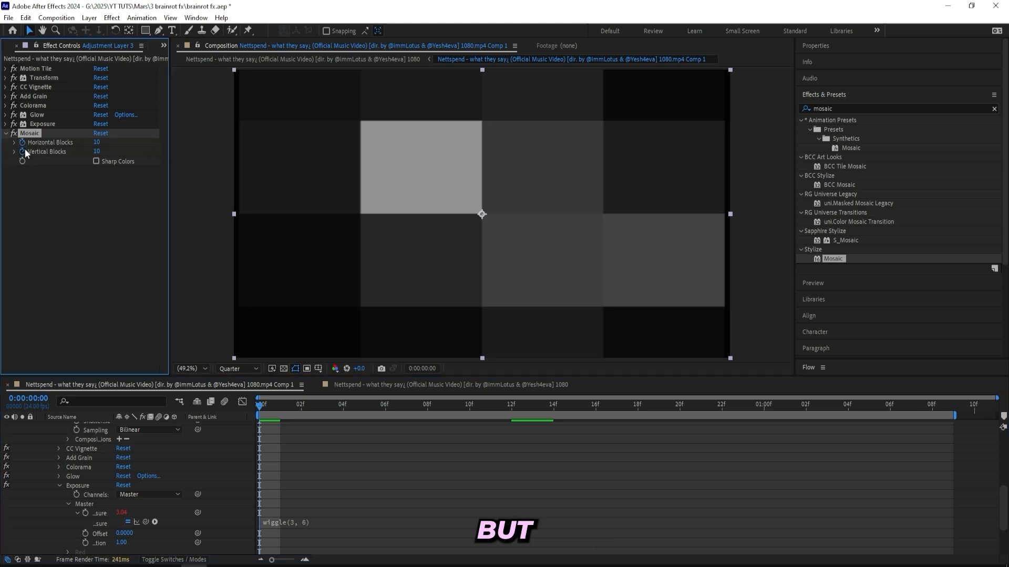
key("u")
- Keyframe Mosaic's Horizontal Blocks and Vertical Blocks at 1000 at time 0:00:00:23
left_click_drag(272, 409, 744, 408)
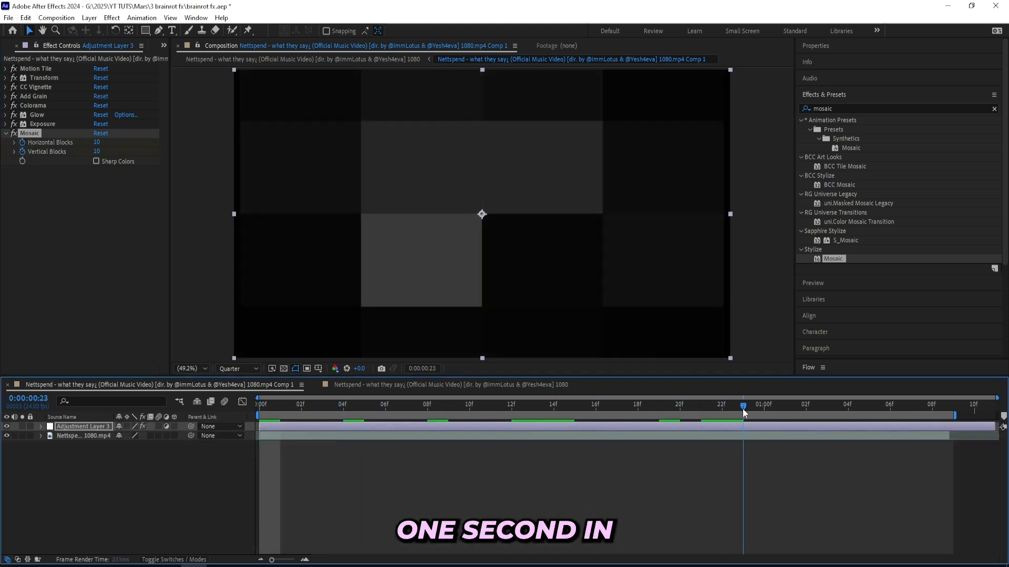
left_click(98, 143)
type("100")
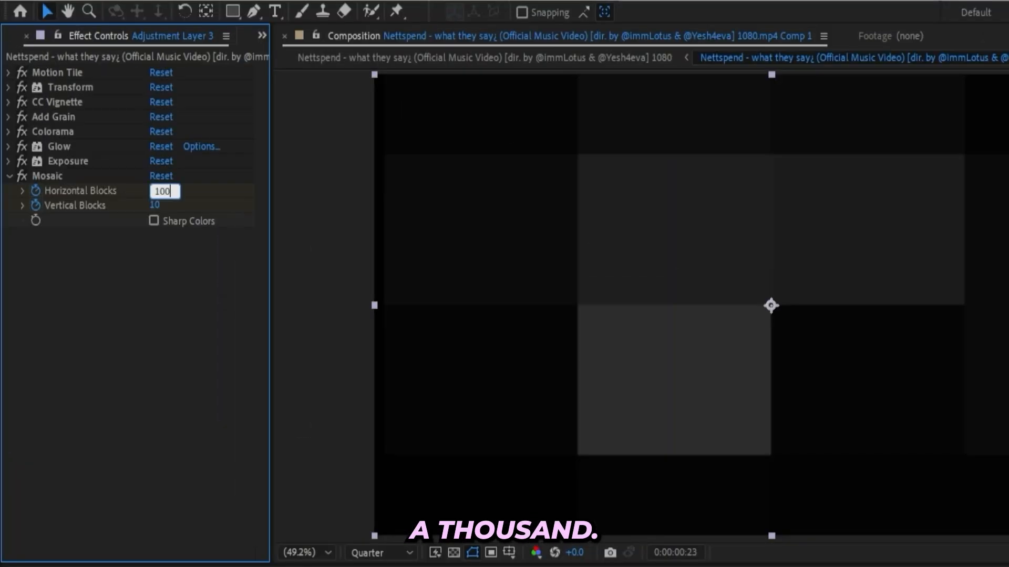
type("0")
key("Return")
left_click(157, 199)
type("1")
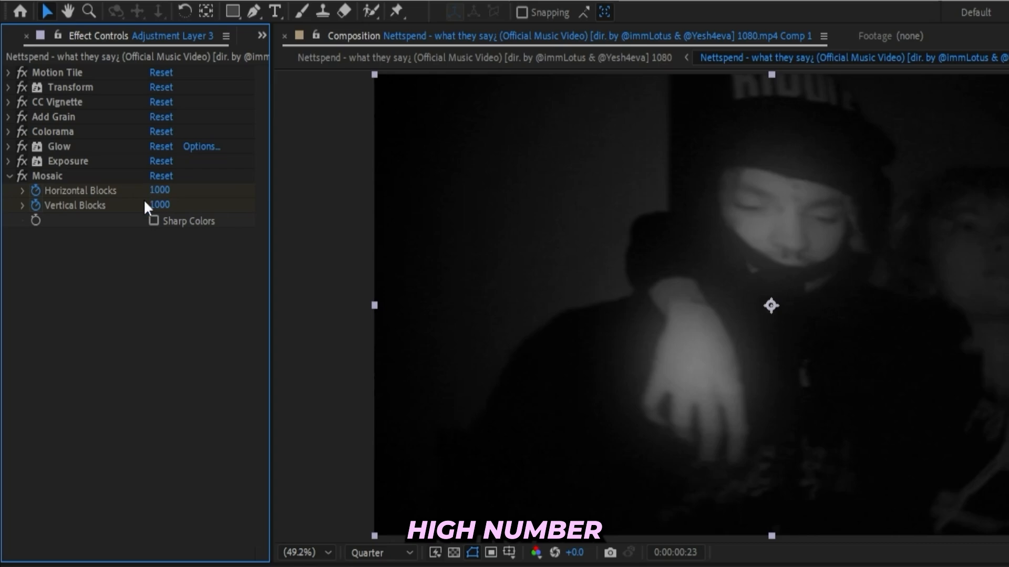
type("u")
- Reveal the Mosaic keyframes of the adjustment layer and apply Easy Ease to all of them
left_click(775, 445)
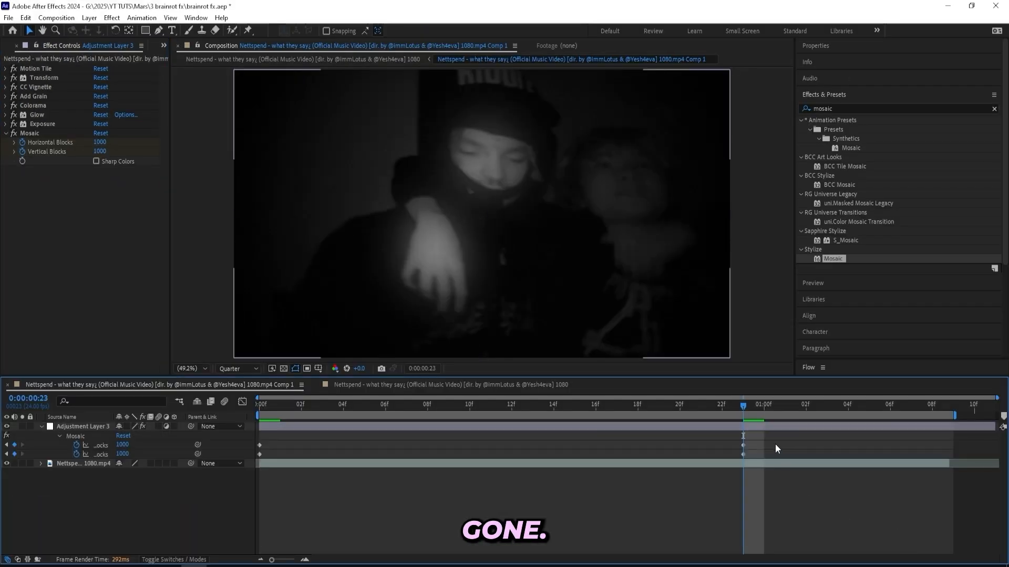
left_click_drag(776, 445, 246, 459)
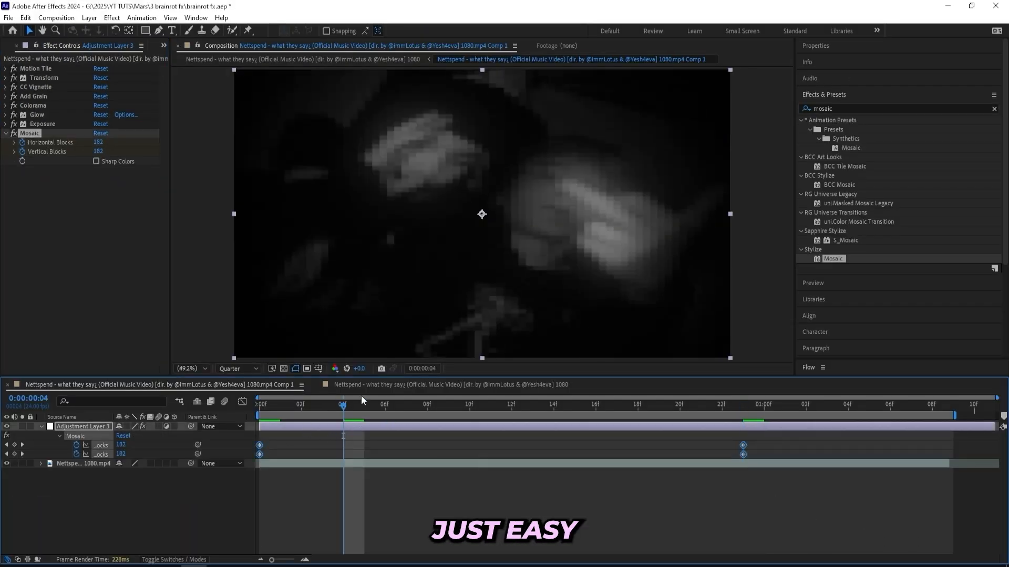
key("F9")
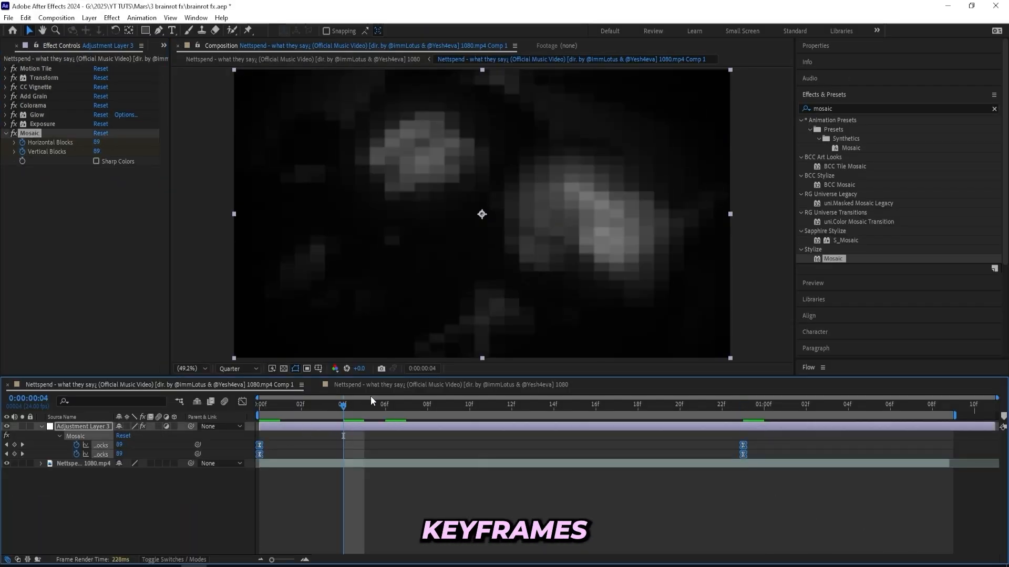
- Move the ending Mosaic keyframes earlier to frame 18 and preview the pixelation clearing up
left_click(370, 452)
left_click(361, 405)
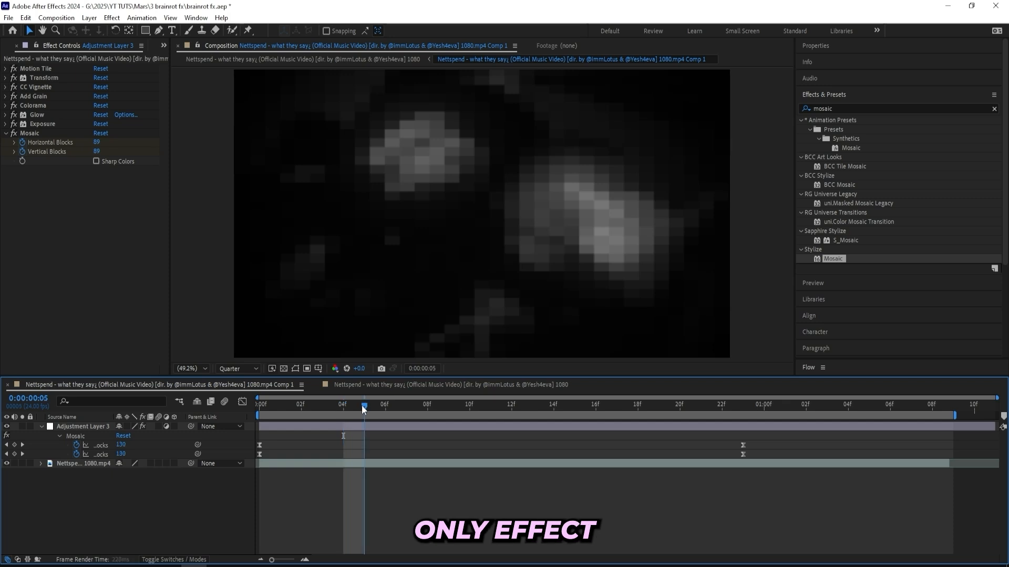
left_click_drag(361, 405, 422, 398)
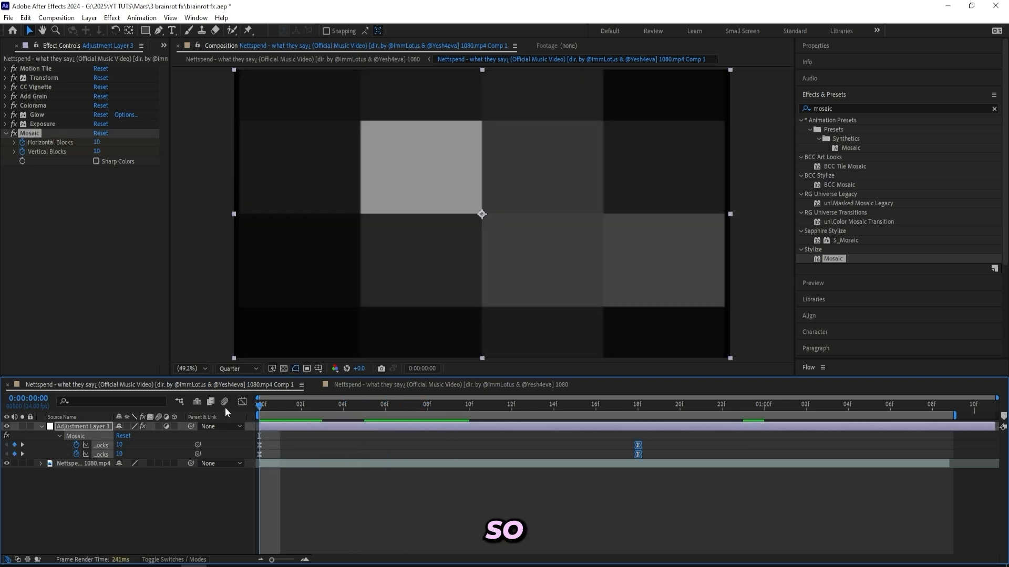
left_click_drag(225, 408, 786, 388)
- Find the Posterize Time effect and apply it to the adjustment layer
left_click(855, 107)
key("BackSpace")
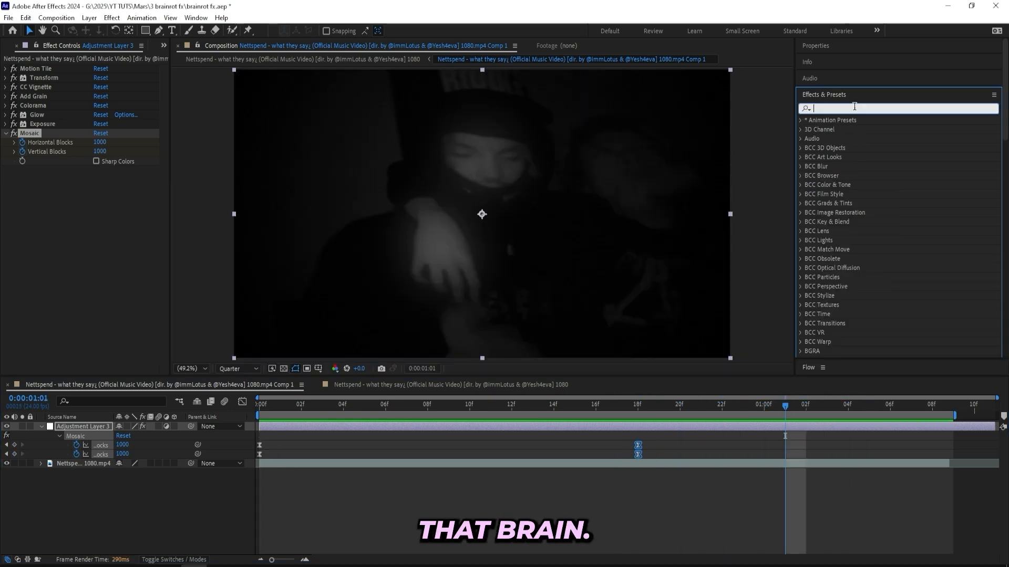
type("poster")
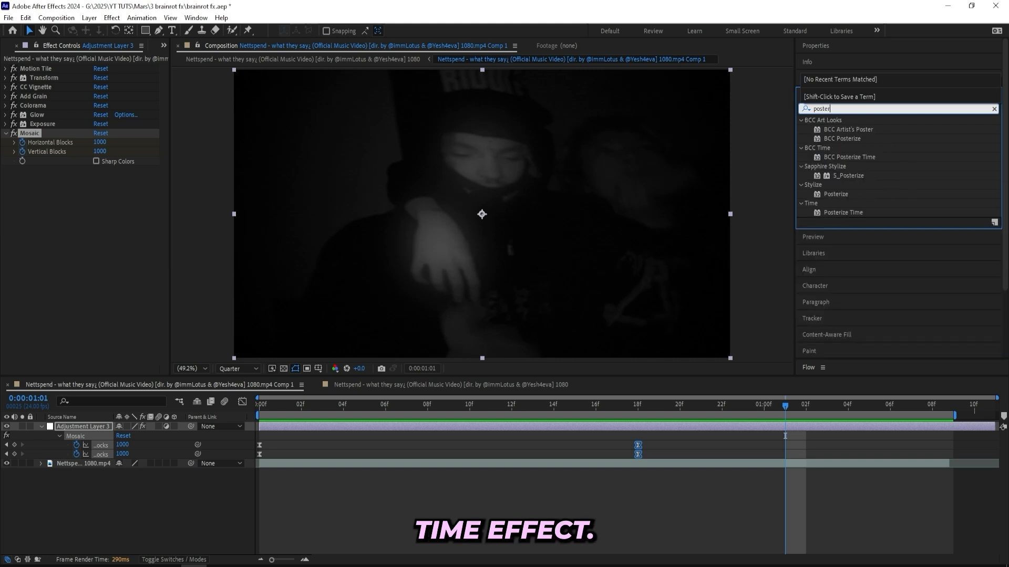
type("ize")
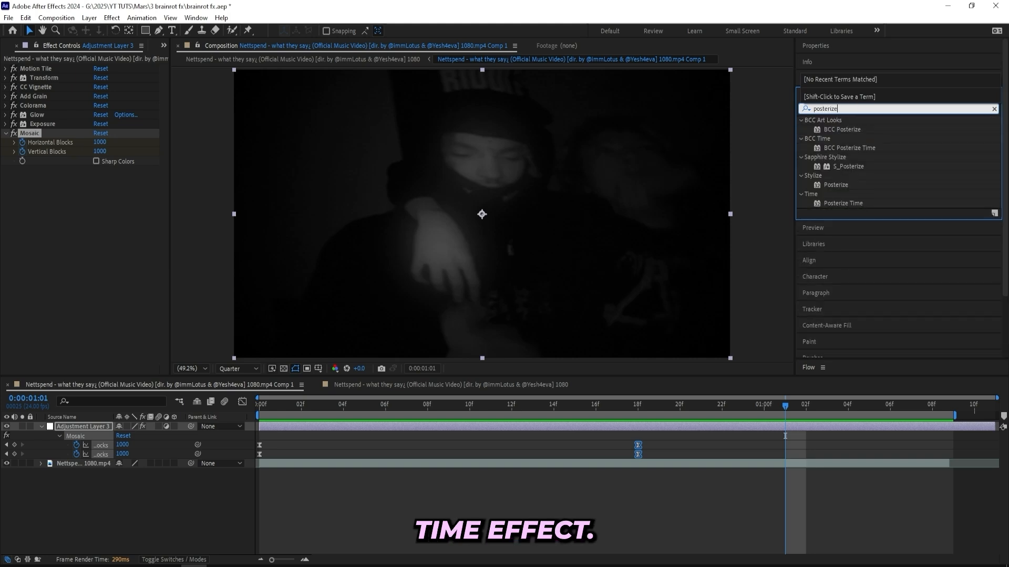
type(" time")
double_click(843, 148)
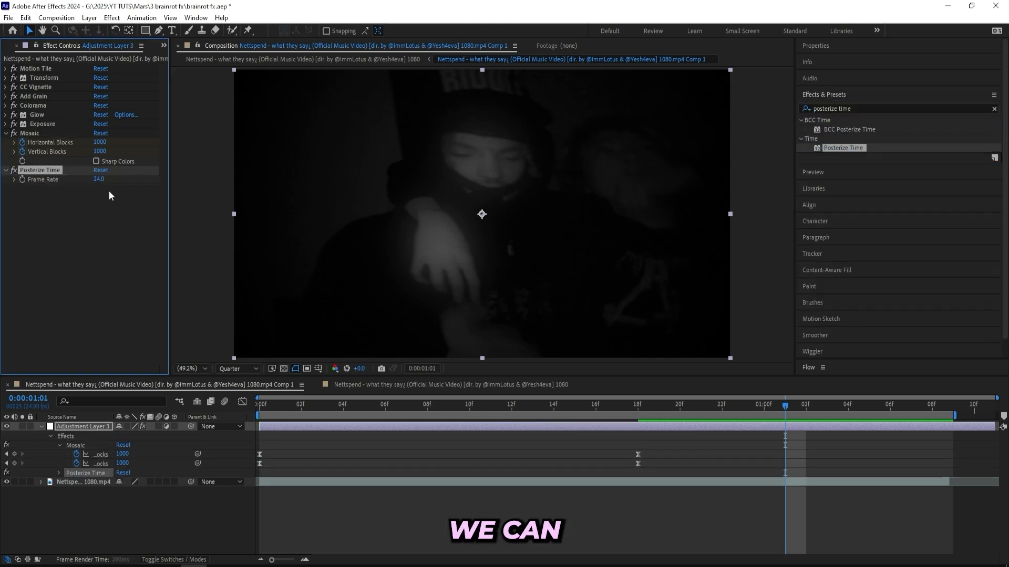
- Set Posterize Time's Frame Rate to 10 and preview the clip with the adjustment layer hidden for comparison
left_click(100, 180)
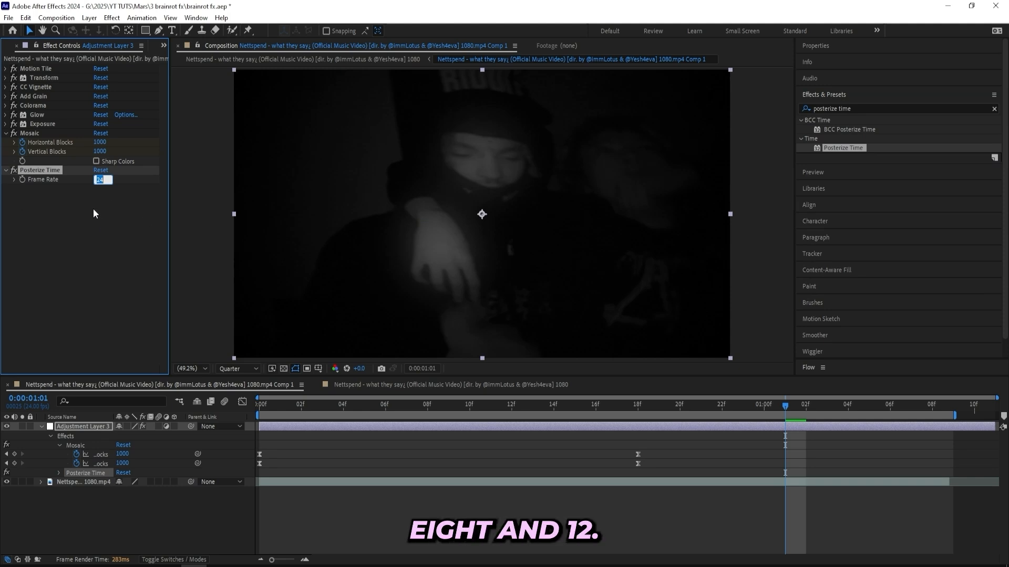
type("10")
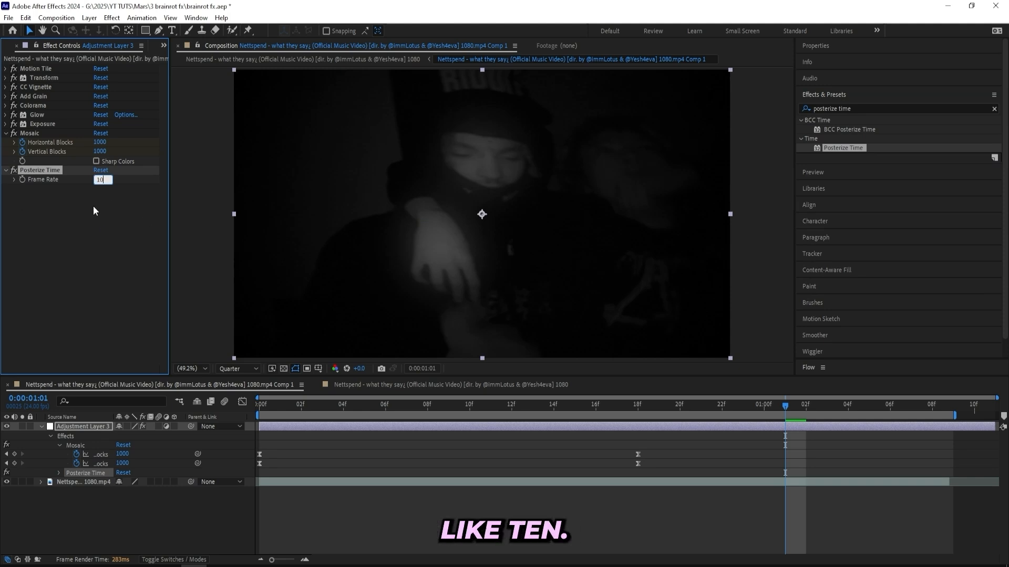
left_click(93, 206)
key("space")
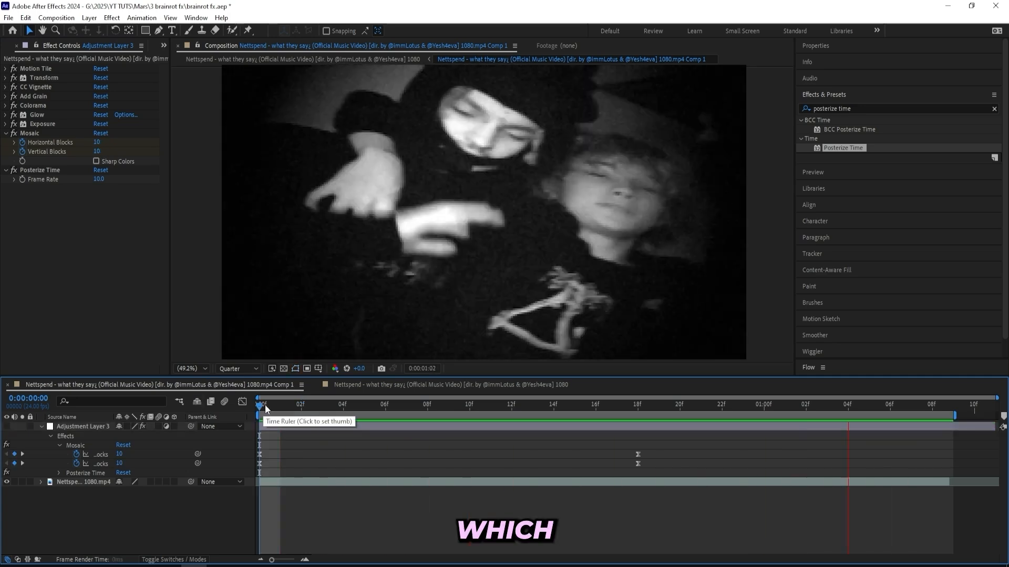
left_click_drag(265, 410, 663, 400)
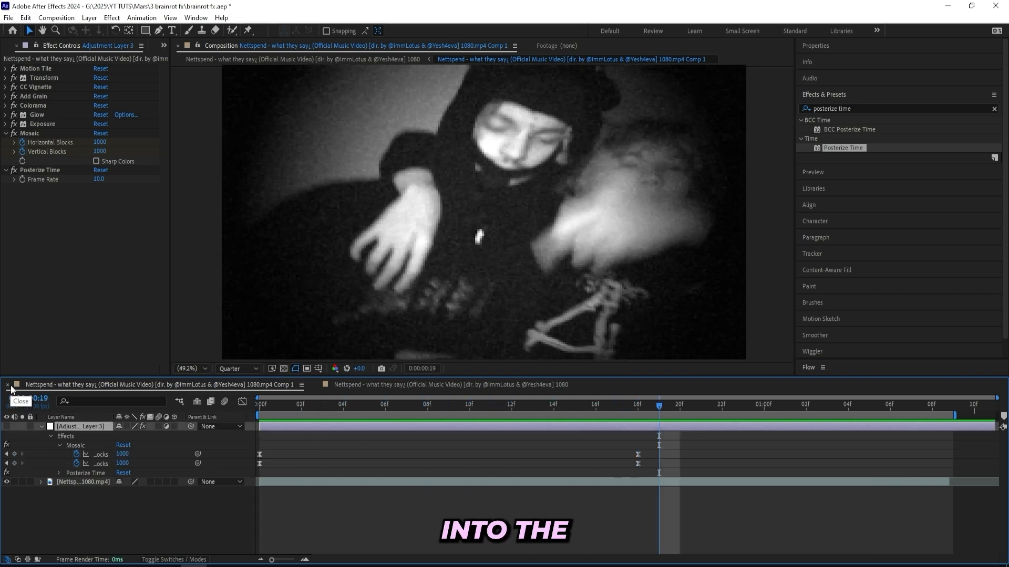
- Switch to the music video's Comp 2 composition containing Adjustment Layer 5
left_click(345, 387)
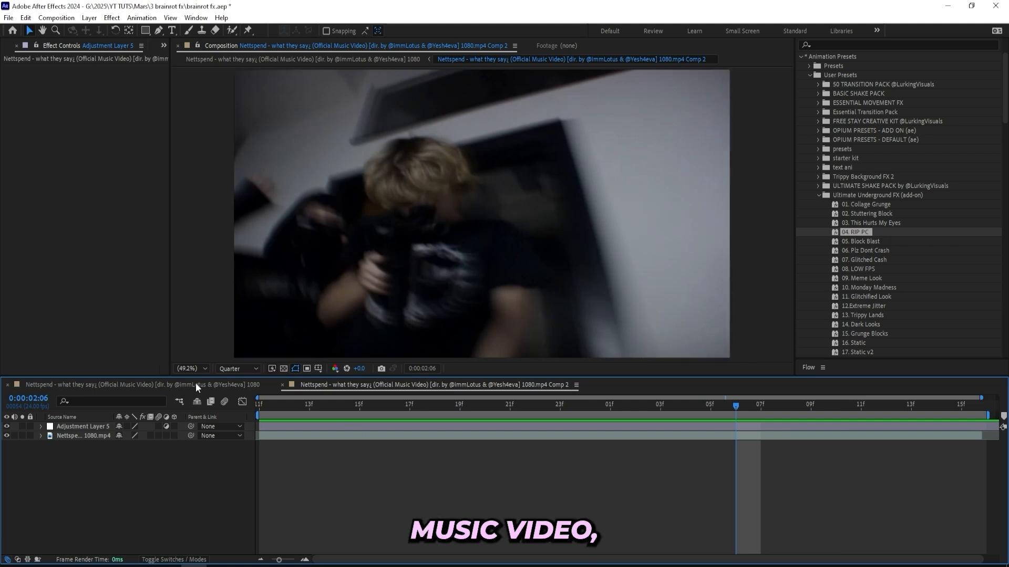
left_click(101, 426)
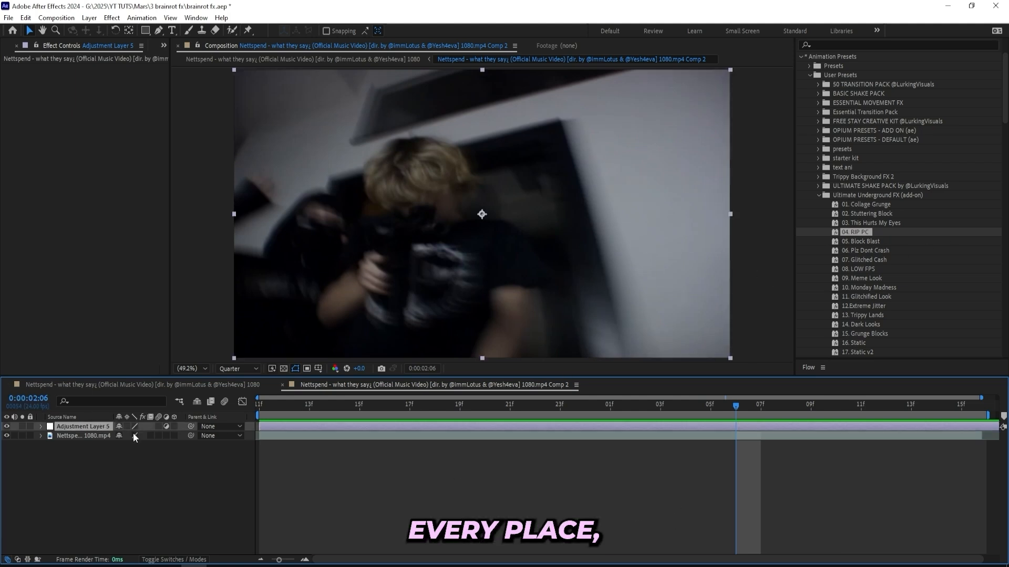
left_click(383, 474)
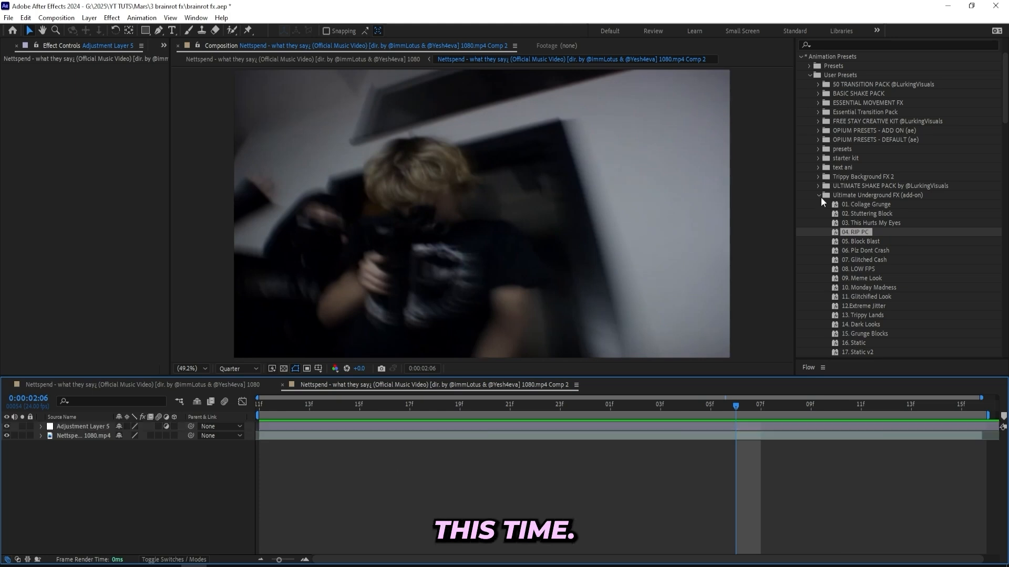
- Apply the 04. RIP PC preset from Ultimate Underground FX (add-on) to Adjustment Layer 5 and play the result
scroll(854, 171, "down", 3)
scroll(848, 169, "up", 2)
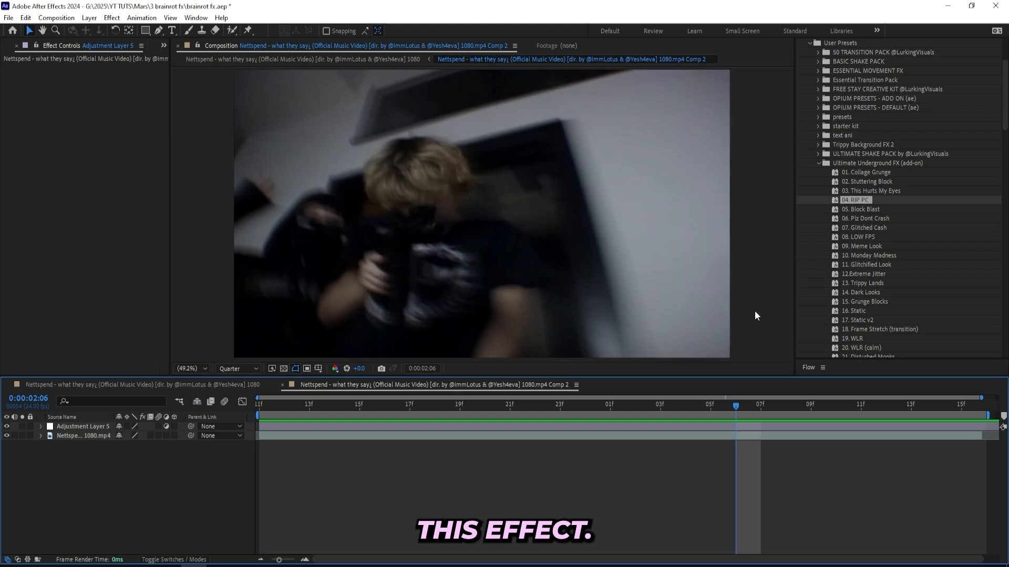
scroll(847, 266, "down", 4)
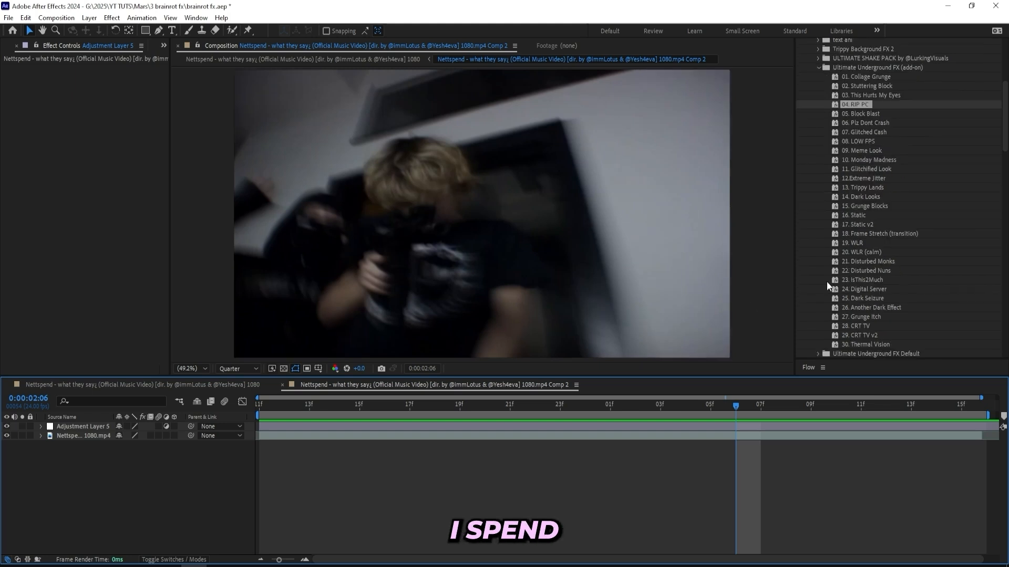
scroll(849, 123, "up", 1)
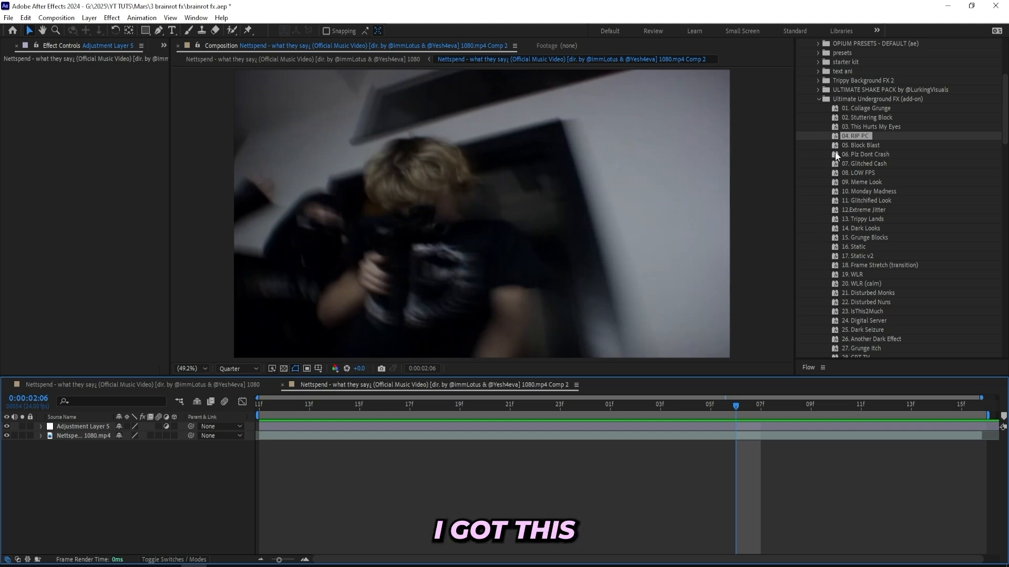
left_click(864, 137)
left_click_drag(845, 153, 853, 171)
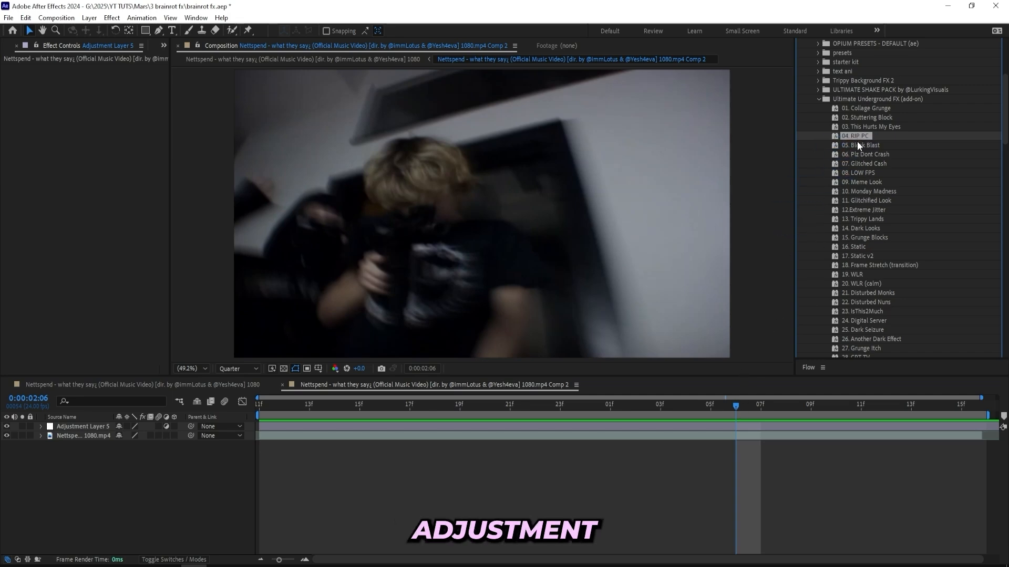
left_click_drag(692, 429, 689, 428)
key("space")
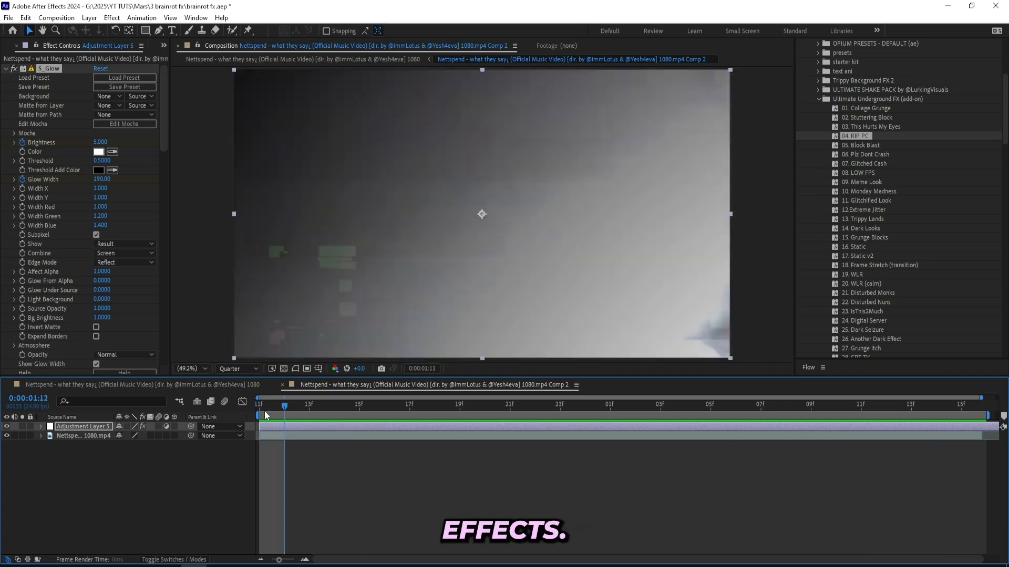
- Add another adjustment layer to Comp 2 and apply the 16. Static preset to it
right_click(265, 322)
mouse_move(326, 328)
left_click(426, 415)
left_click(853, 246)
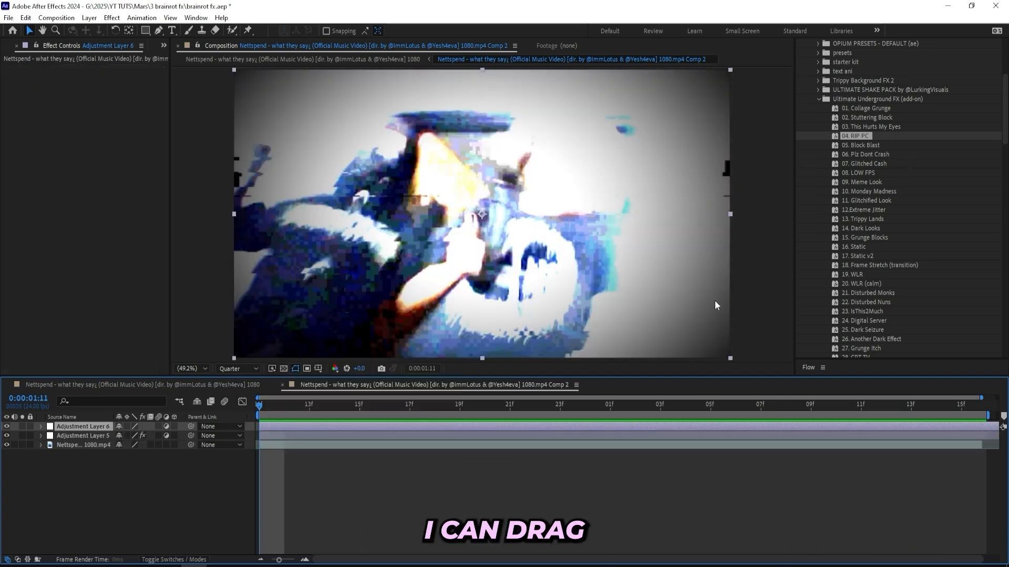
left_click_drag(861, 247, 320, 428)
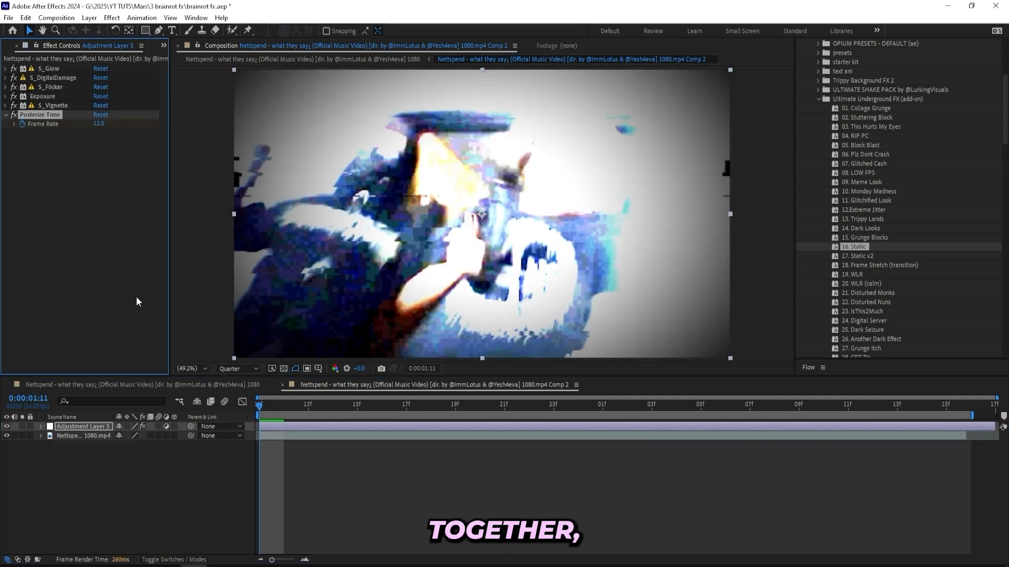
- Remove all effects from Adjustment Layer 5 and apply the S_Glow effect to it
key("ctrl+a")
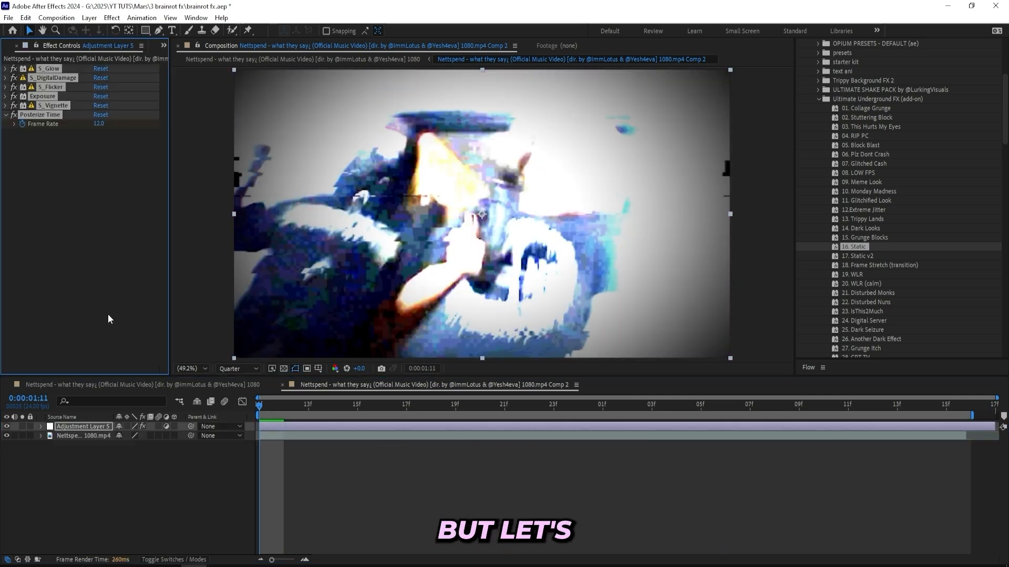
key("Delete")
scroll(879, 87, "up", 3)
left_click(853, 108)
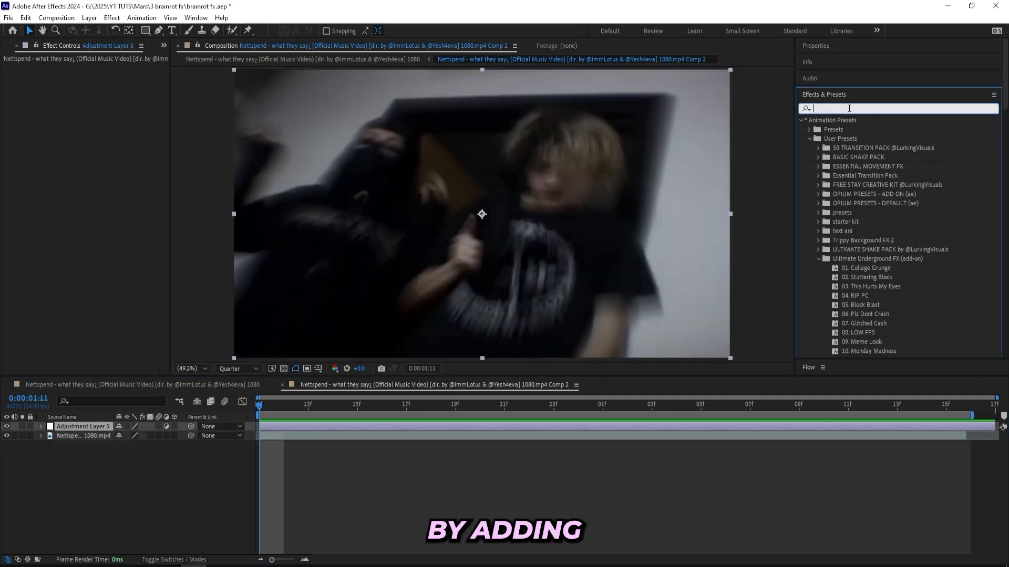
type("s_glow")
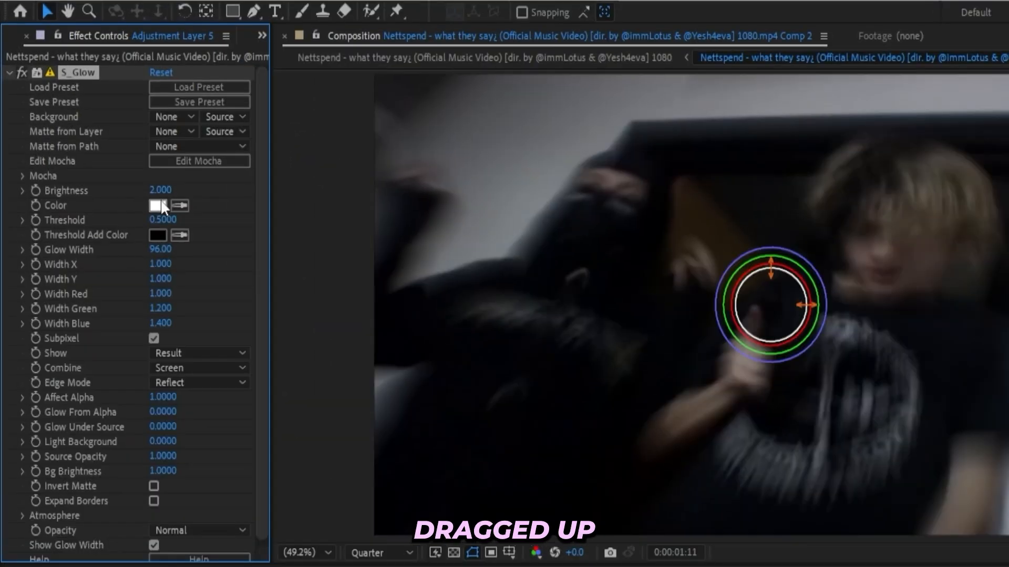
- Set S_Glow's Brightness to 5, Glow Width to 190 and Threshold to 0.3
left_click_drag(100, 141, 121, 143)
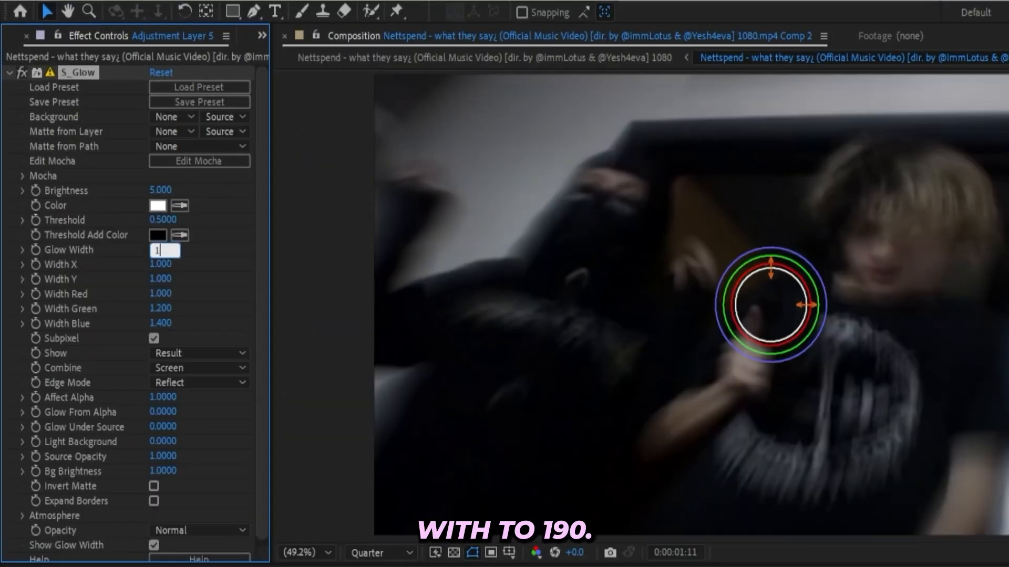
type("190")
key("Return")
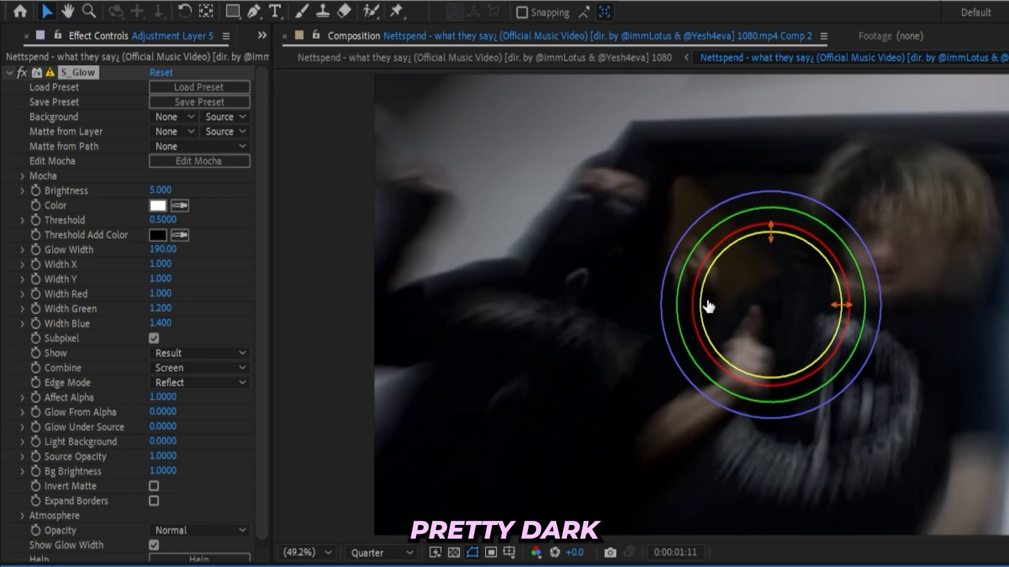
left_click_drag(163, 220, 155, 223)
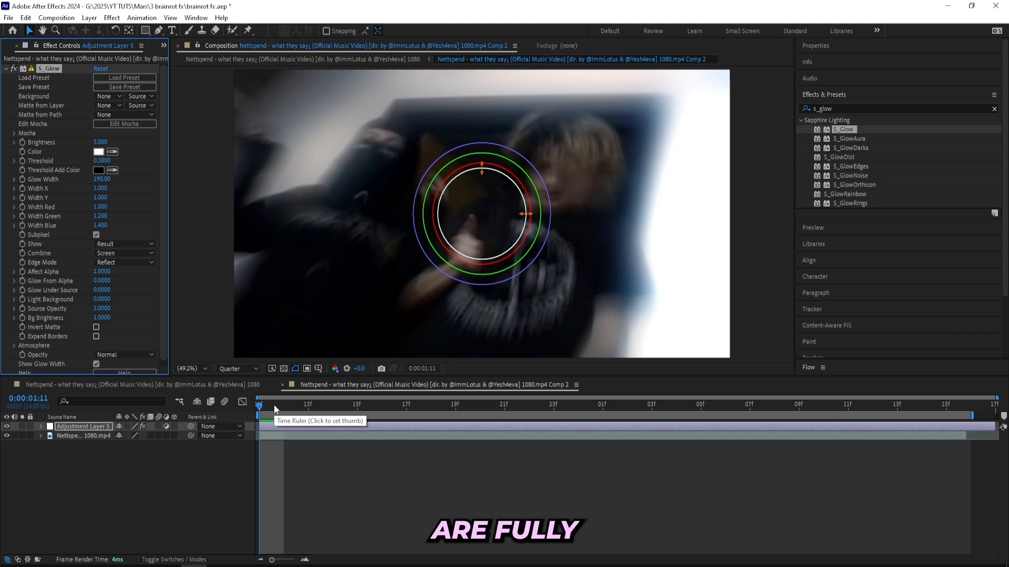
- Apply S_DigitalDamage to Adjustment Layer 5 with Intensity 0.6 and Time Intensity 2
left_click(861, 108)
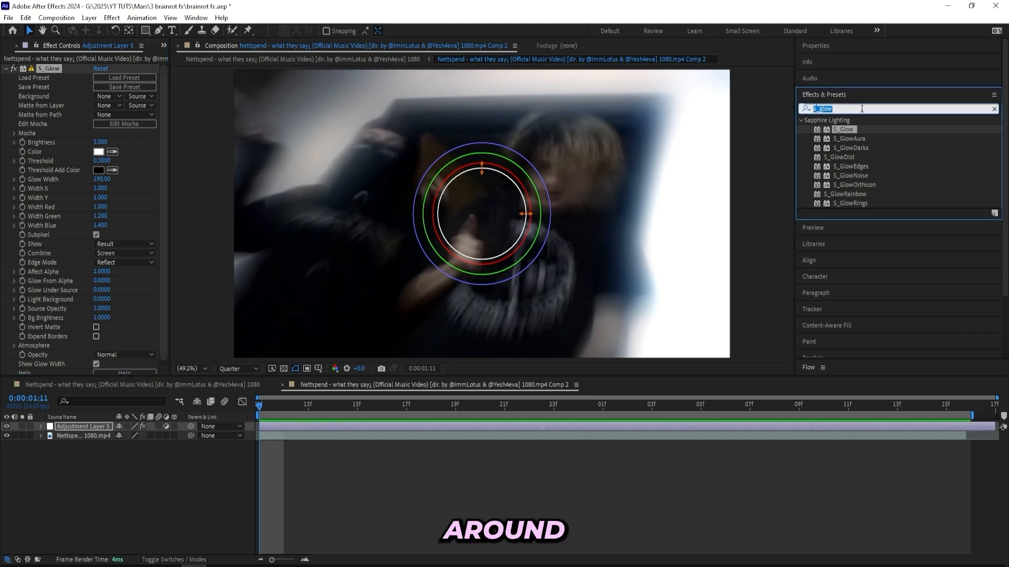
key("BackSpace")
type("S_digital")
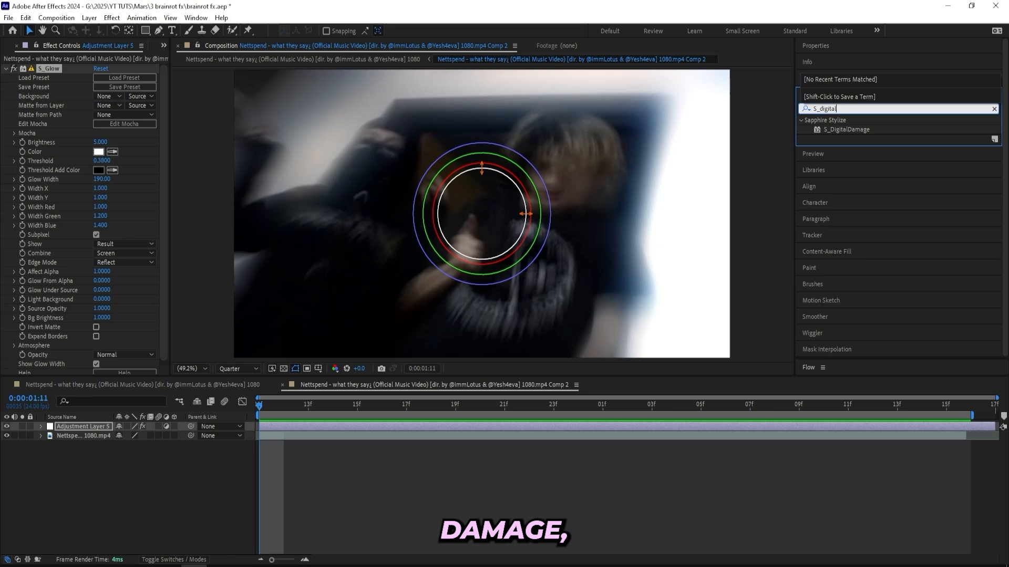
left_click_drag(846, 129, 122, 196)
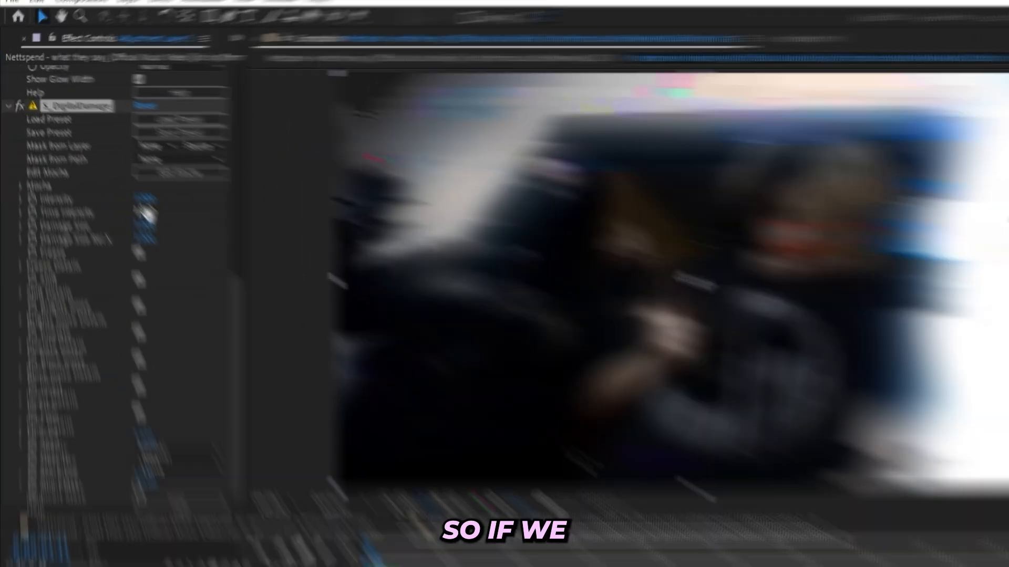
left_click(101, 158)
type(".6")
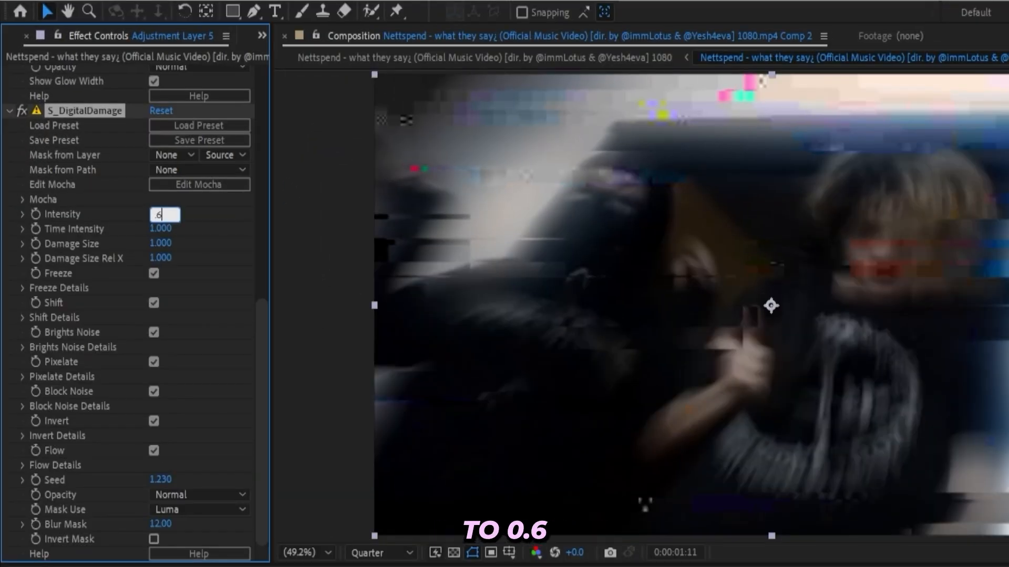
left_click(165, 227)
type("2")
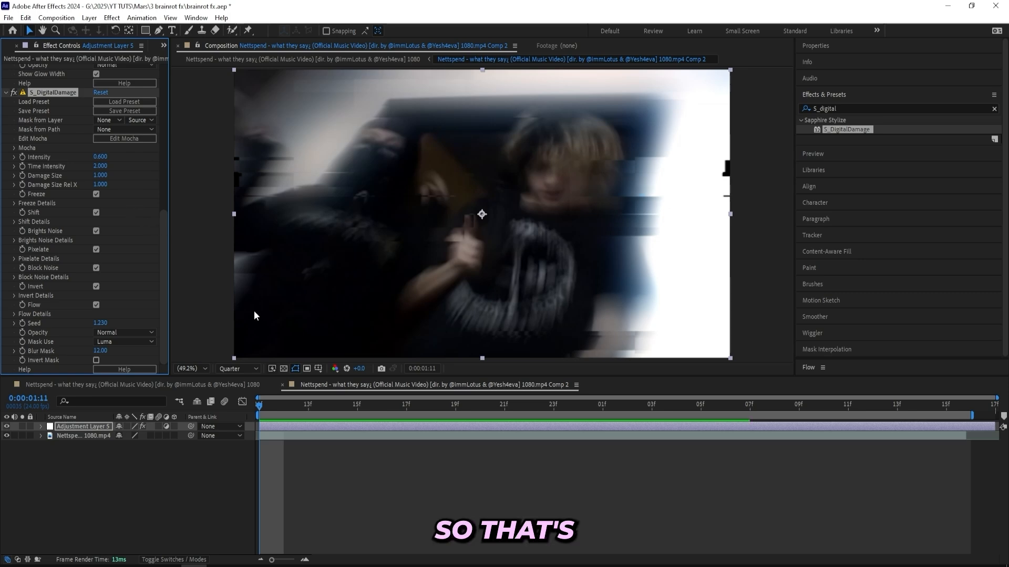
- Add S_Flicker to Adjustment Layer 5 with Amplitude 1.2 and Wave Freq 15
left_click(829, 109)
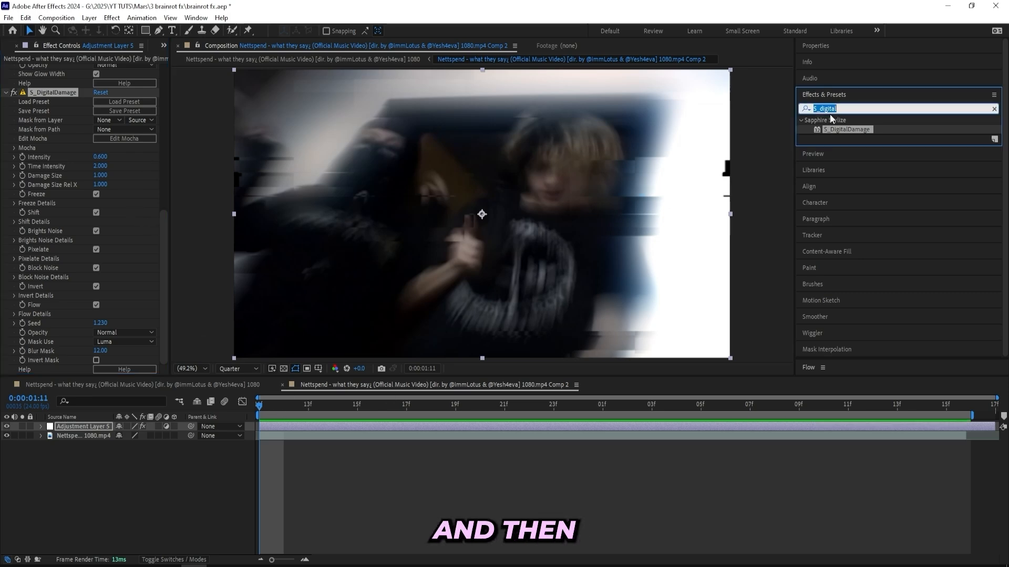
type("flicker")
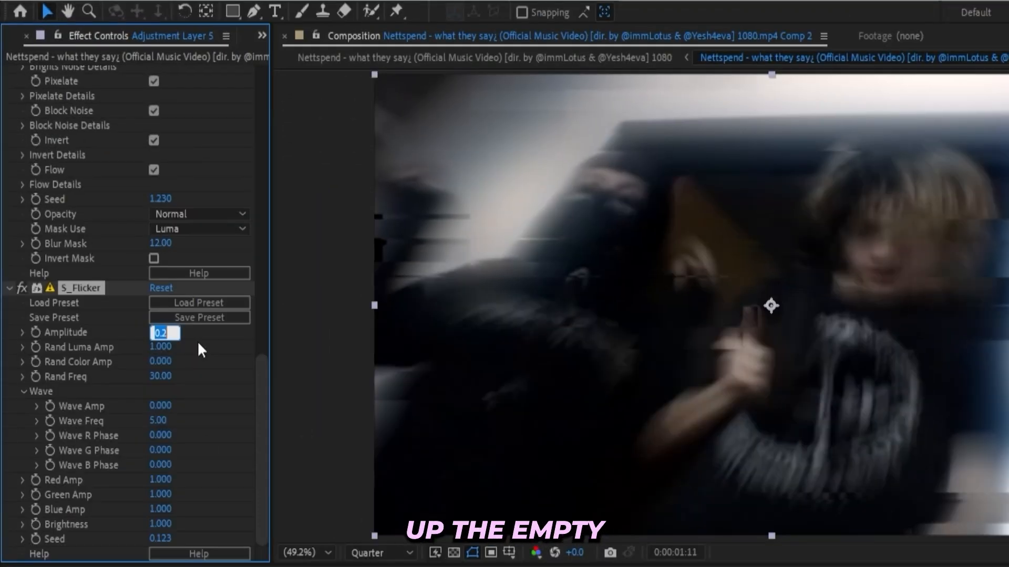
type("1.2")
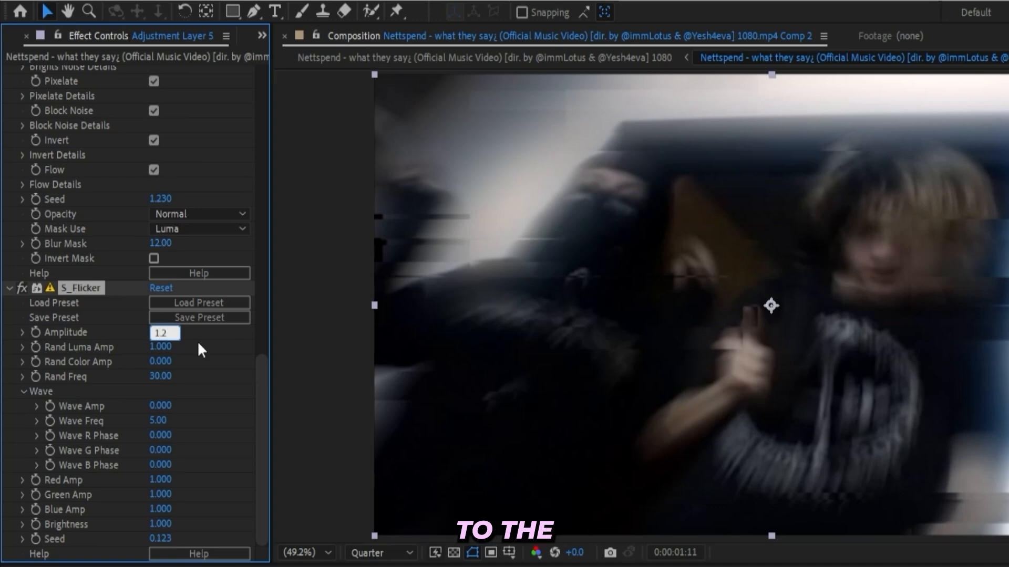
left_click(158, 421)
type("15")
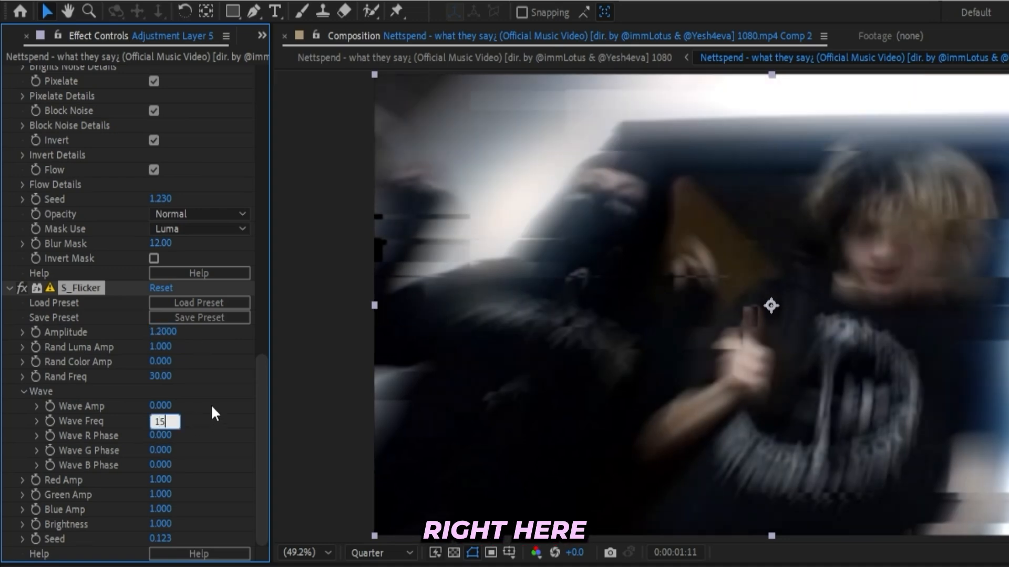
left_click(211, 407)
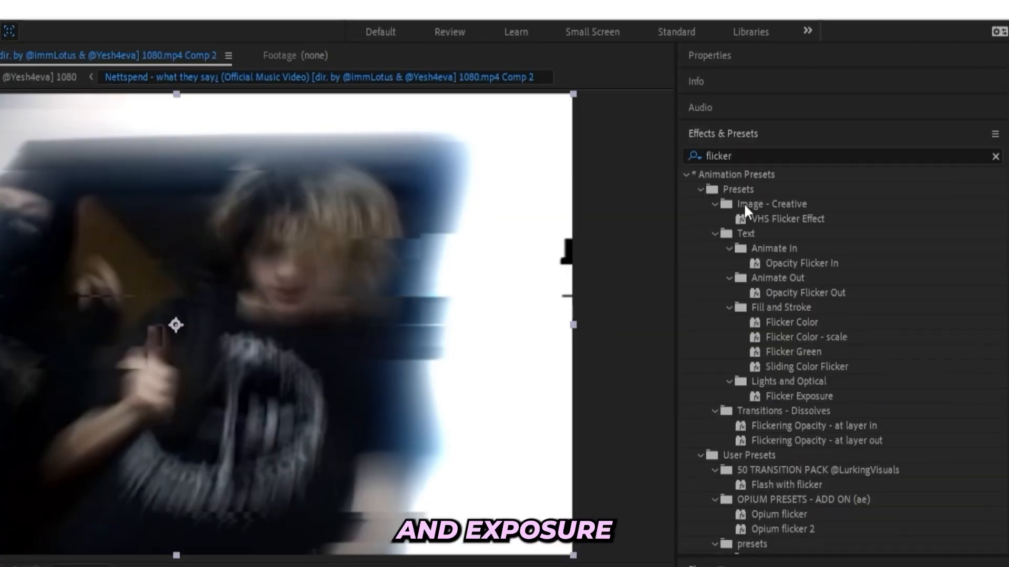
- Apply the Exposure color correction effect to Adjustment Layer 5
left_click(758, 156)
type("exps")
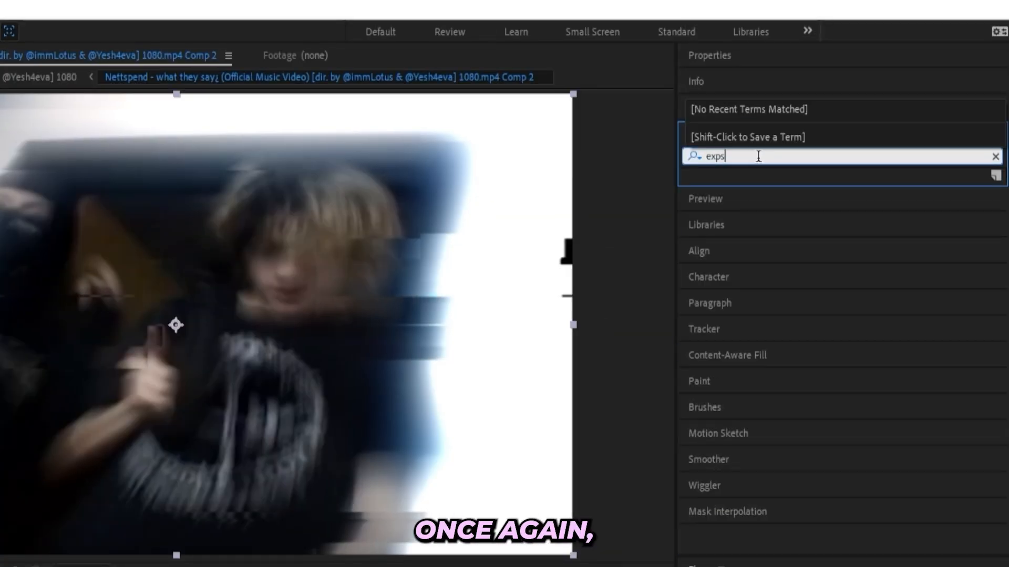
key("BackSpace")
type("osure")
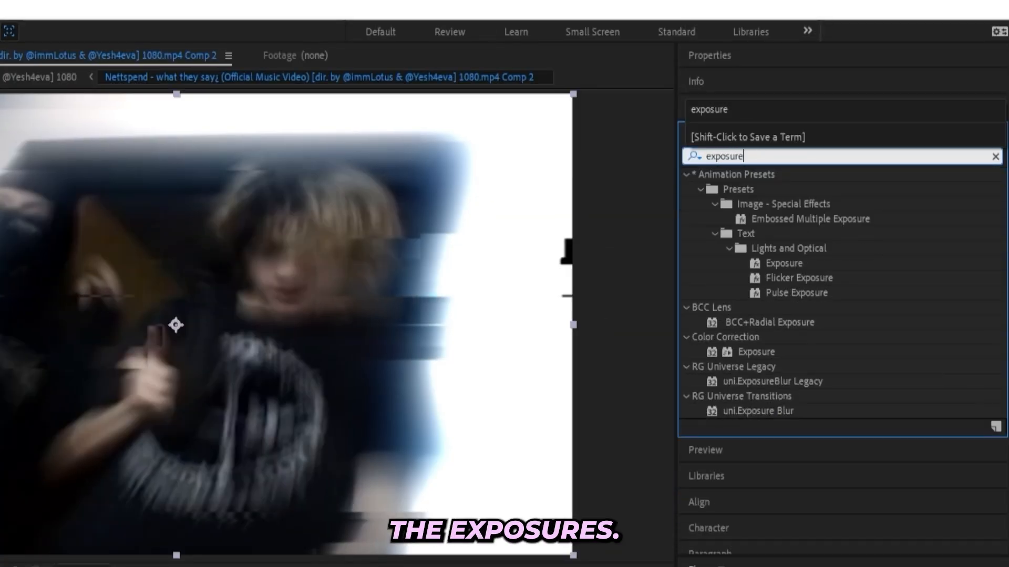
double_click(756, 352)
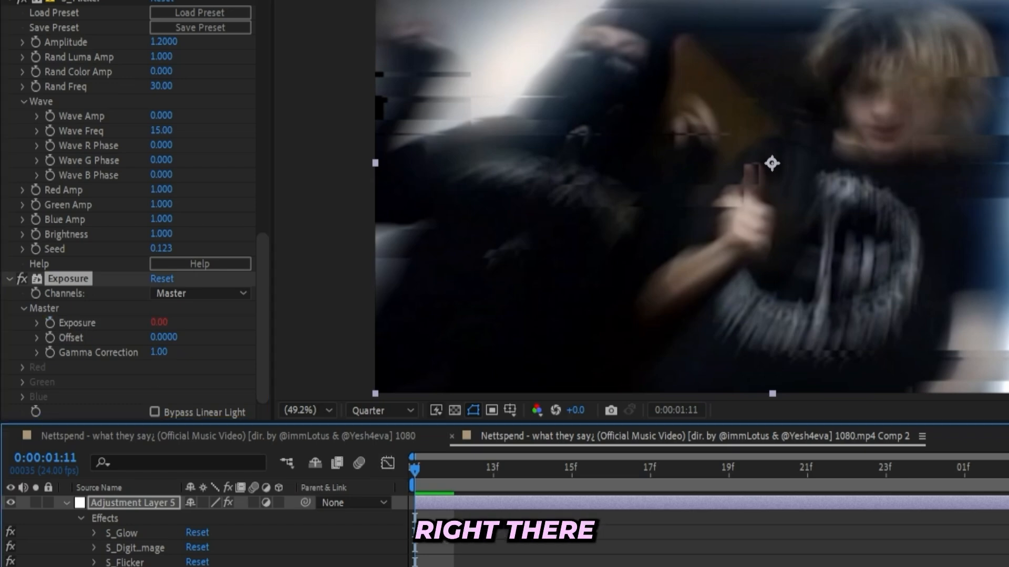
- Give the master Exposure property the expression wiggle(5, 10) and preview the clip
type("ggle")
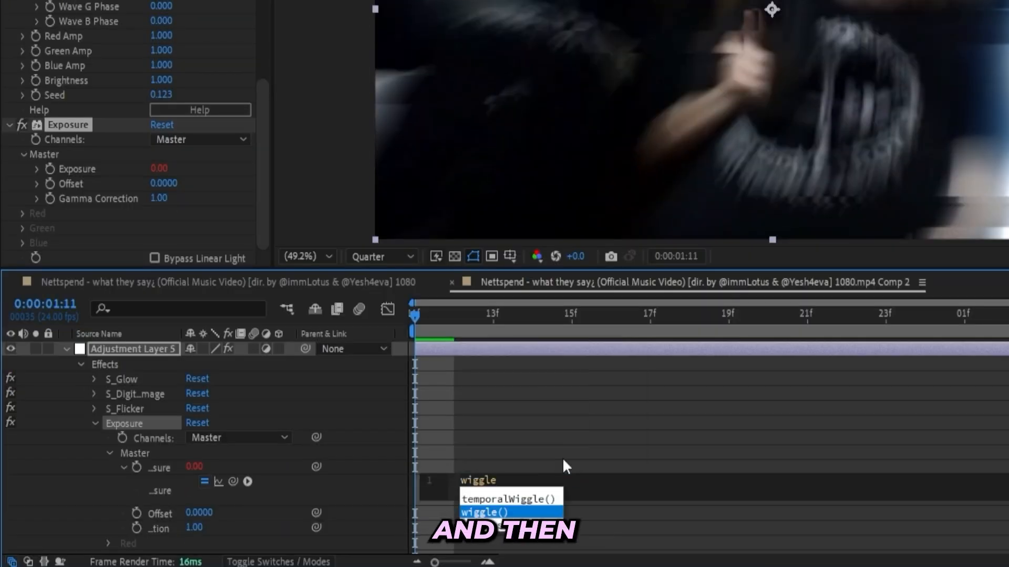
key("Tab")
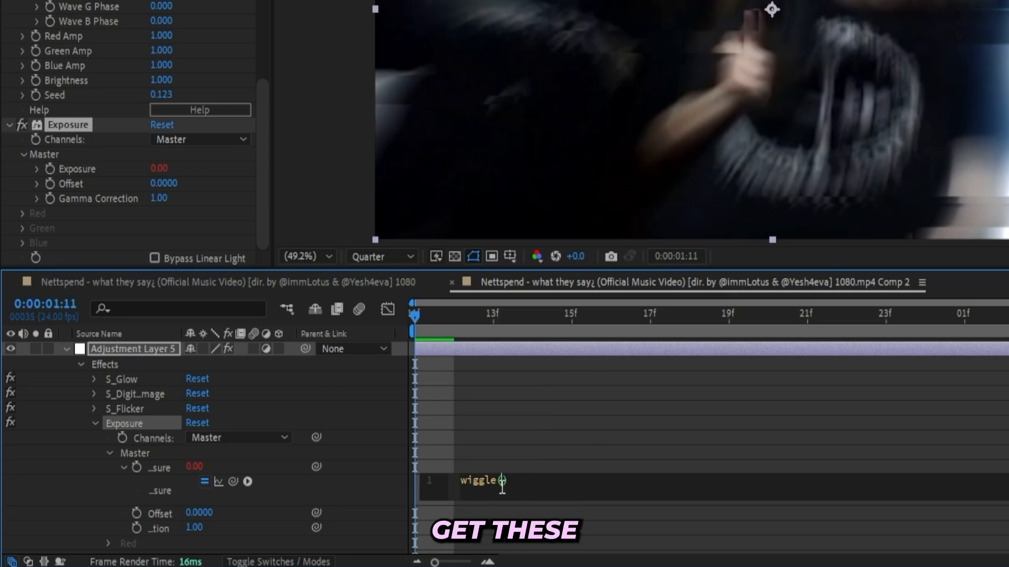
left_click(567, 500)
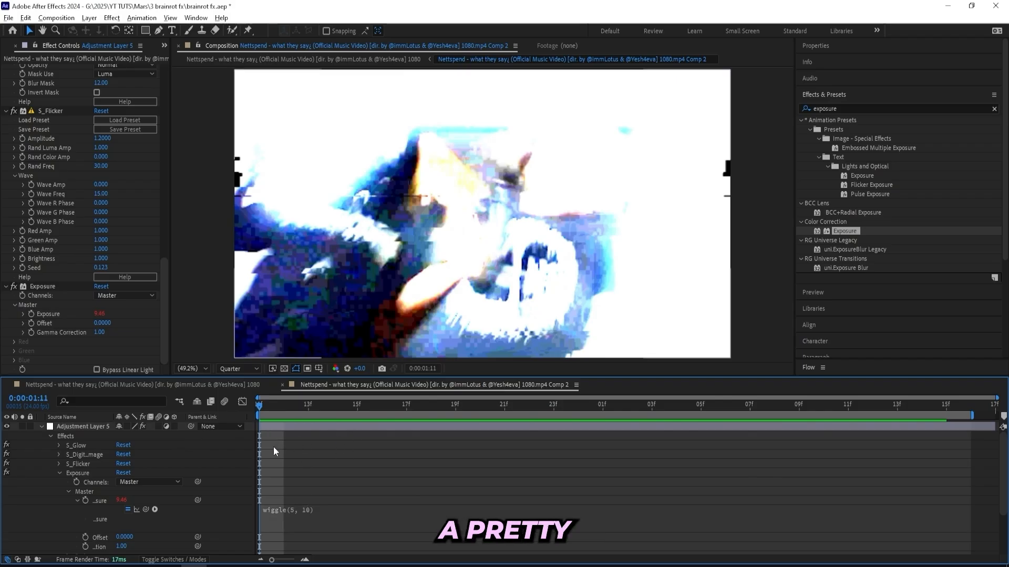
left_click_drag(272, 405, 400, 396)
key("space")
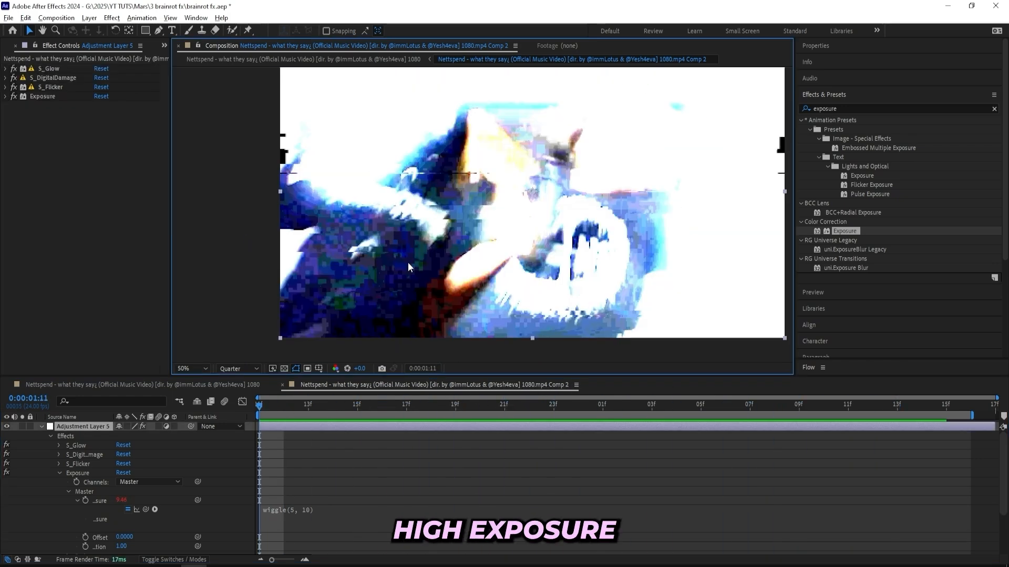
- Toggle S_Flicker and S_Glow off and on to compare, and set S_Glow's Threshold to 0.53
left_click_drag(338, 289, 302, 307)
left_click(13, 87)
left_click(13, 88)
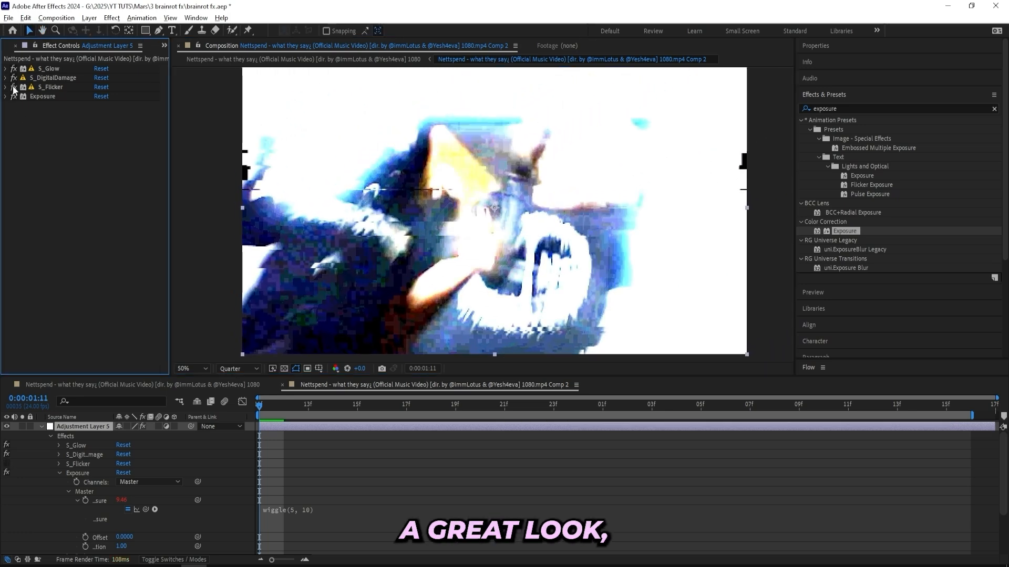
left_click(13, 69)
left_click(13, 68)
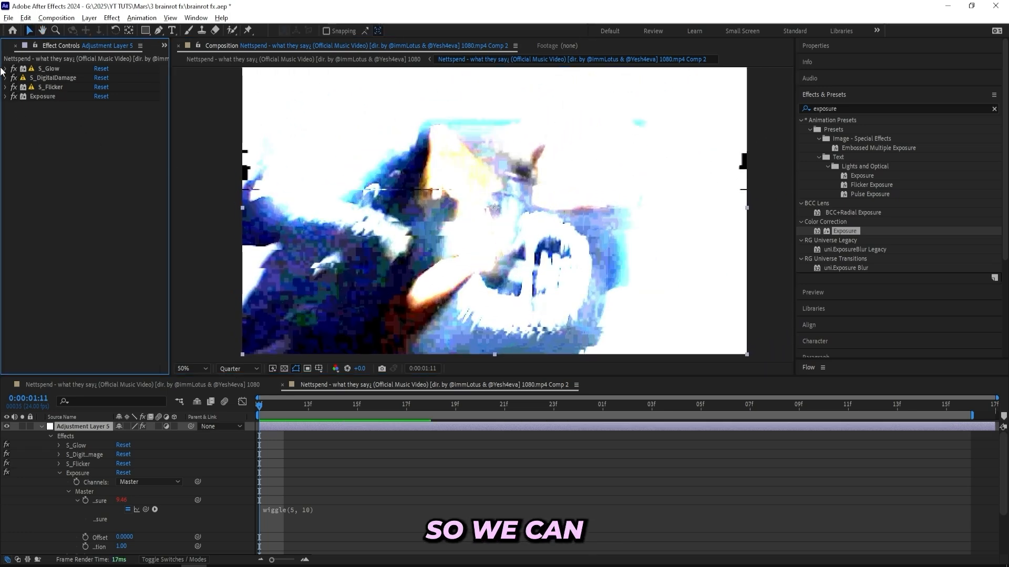
left_click(5, 69)
left_click_drag(107, 161, 111, 160)
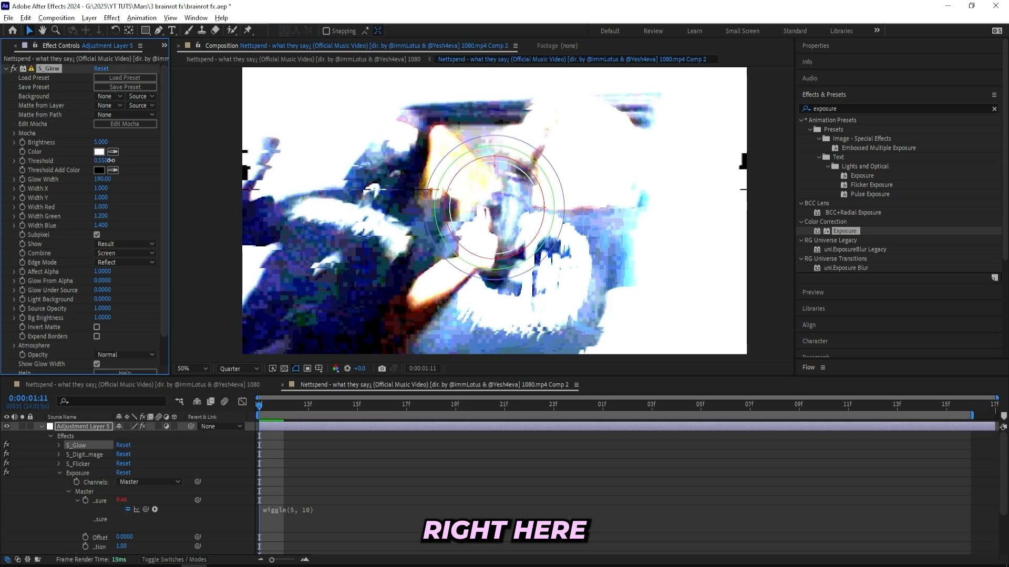
- Apply CC Vignette to Adjustment Layer 5 with Amount 175 and Angle of View 52
left_click(846, 109)
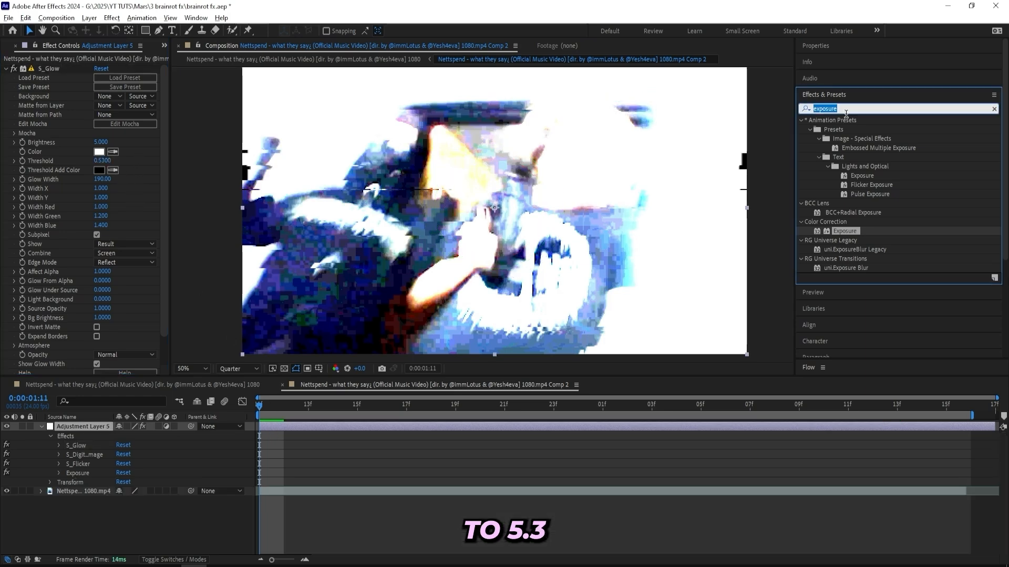
type("vignet")
key("BackSpace")
type("ette")
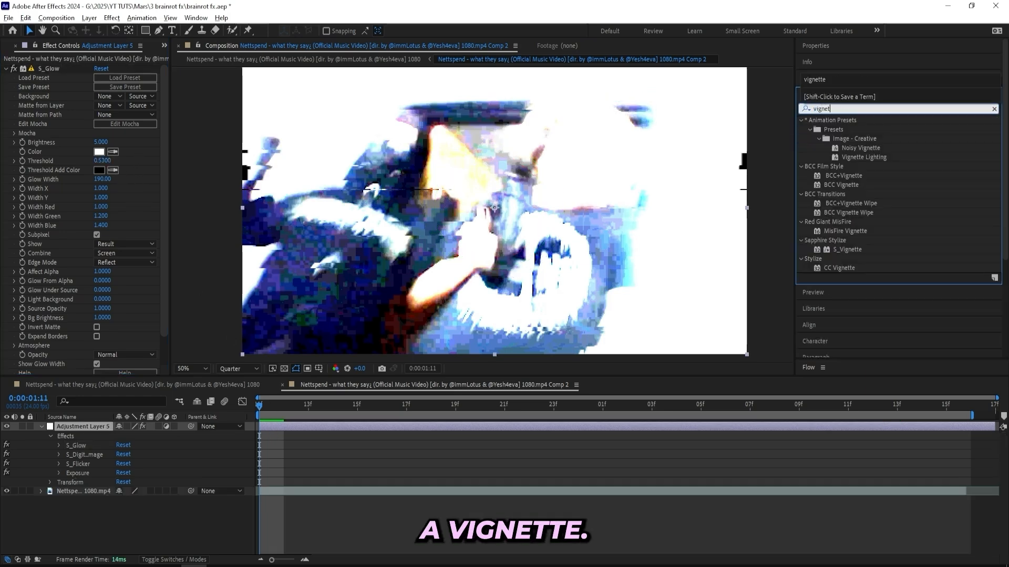
double_click(839, 268)
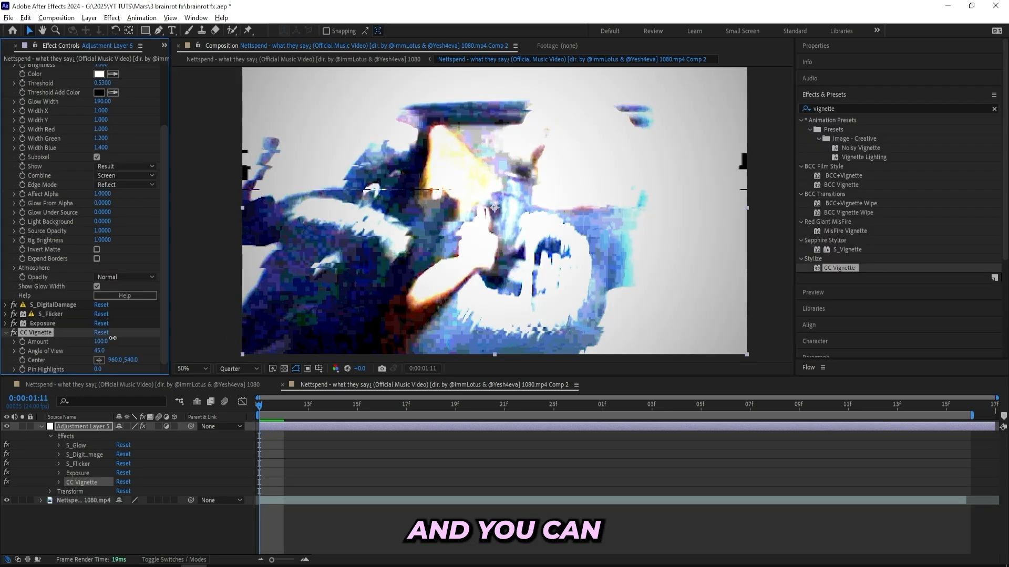
left_click_drag(113, 338, 136, 341)
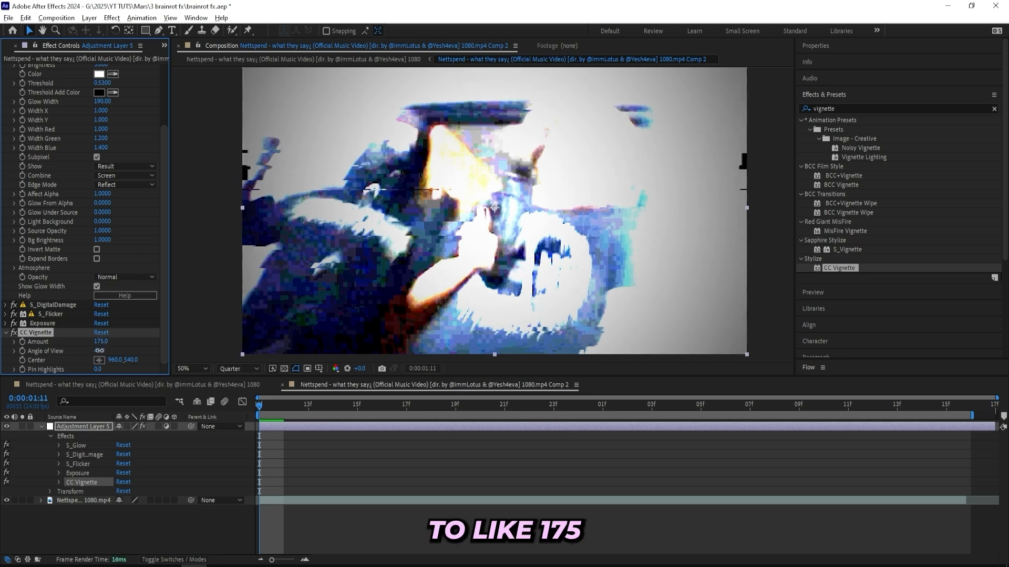
type("52")
key("Return")
- Play back Comp 2 to review the combined glow, glitch, flicker, exposure and vignette look
scroll(488, 235, "down", 2)
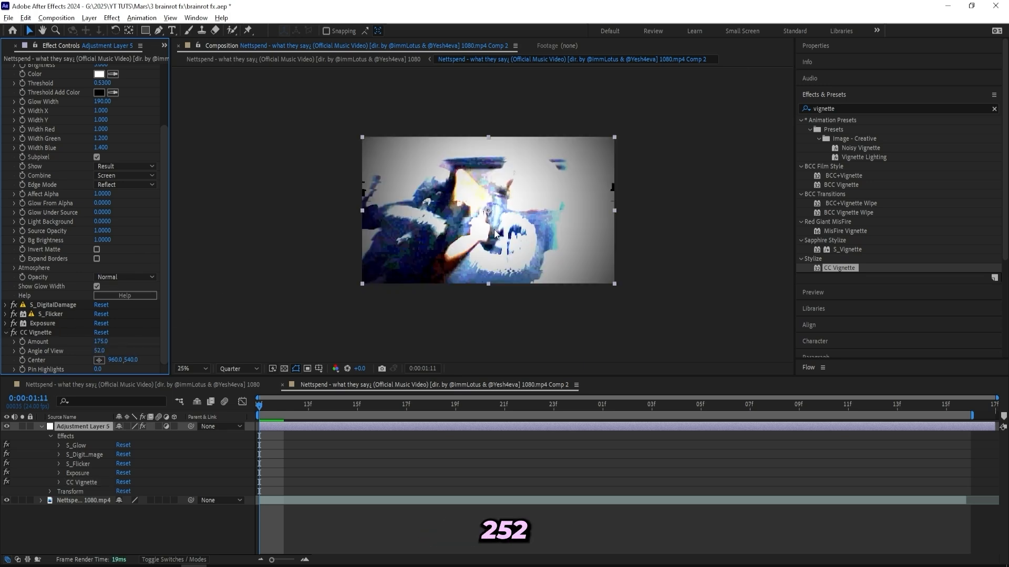
scroll(494, 230, "up", 2)
key("space")
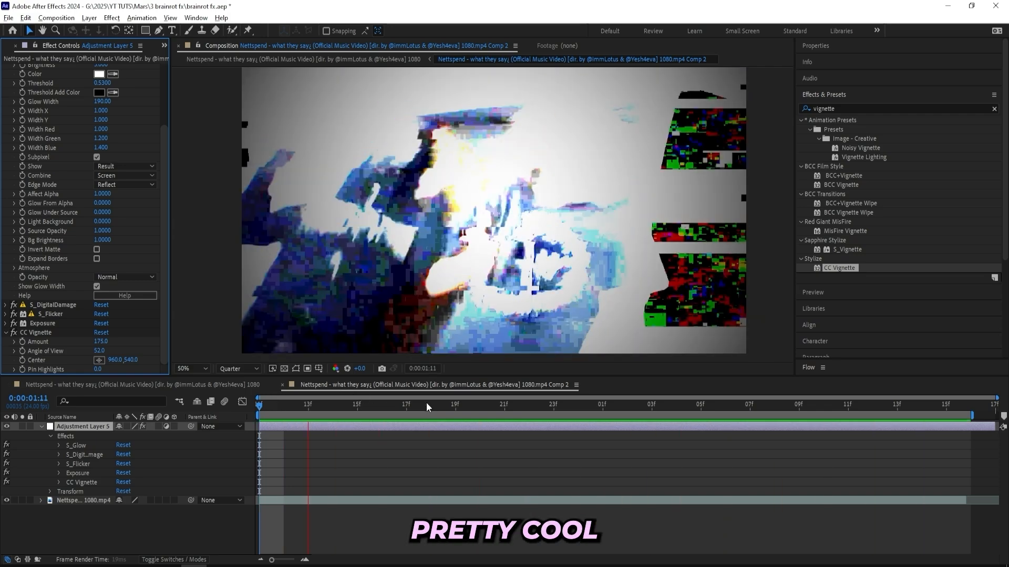
key("space")
key("space")
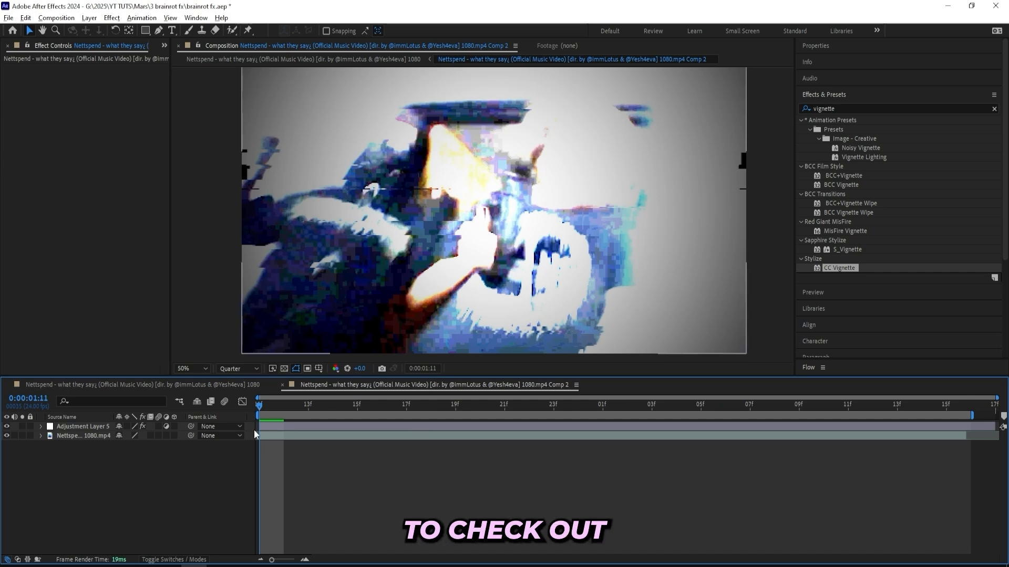
- Switch to the main music video composition and move the Comp 2 layer to start at about 1 second 22 frames
left_click(242, 386)
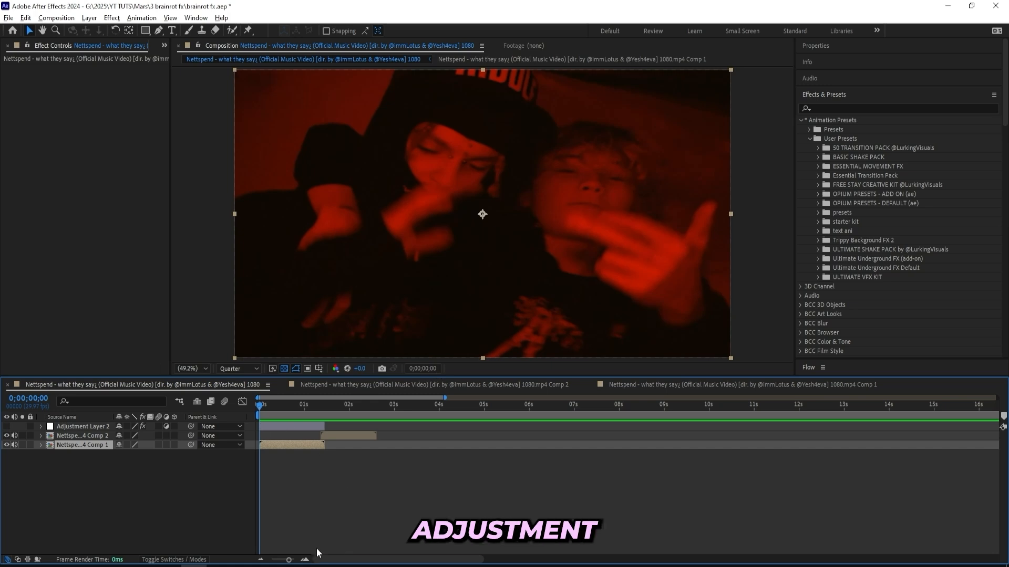
left_click(304, 560)
left_click(305, 560)
left_click_drag(516, 435, 580, 435)
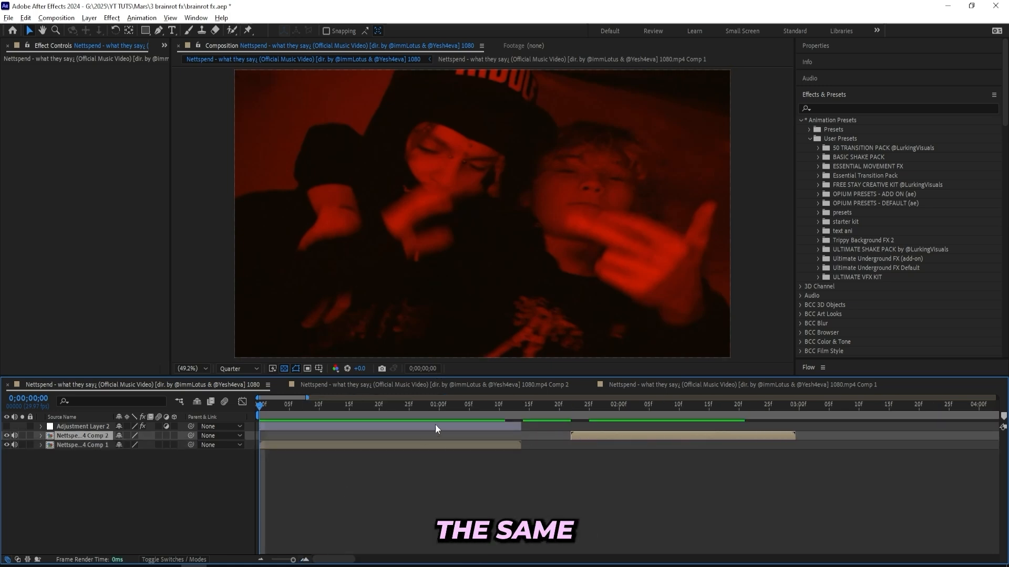
- Try the 28. Swag Pulse preset from Ultimate Underground FX Default on Adjustment Layer 2 and preview it over the Comp 1 clip
left_click(819, 268)
scroll(867, 234, "down", 5)
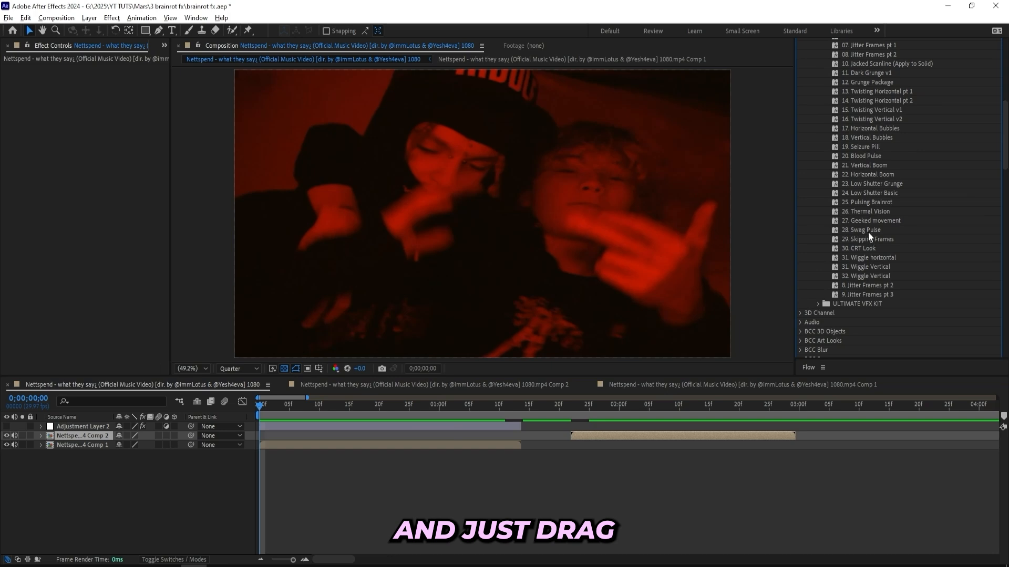
left_click_drag(870, 230, 490, 425)
key("space")
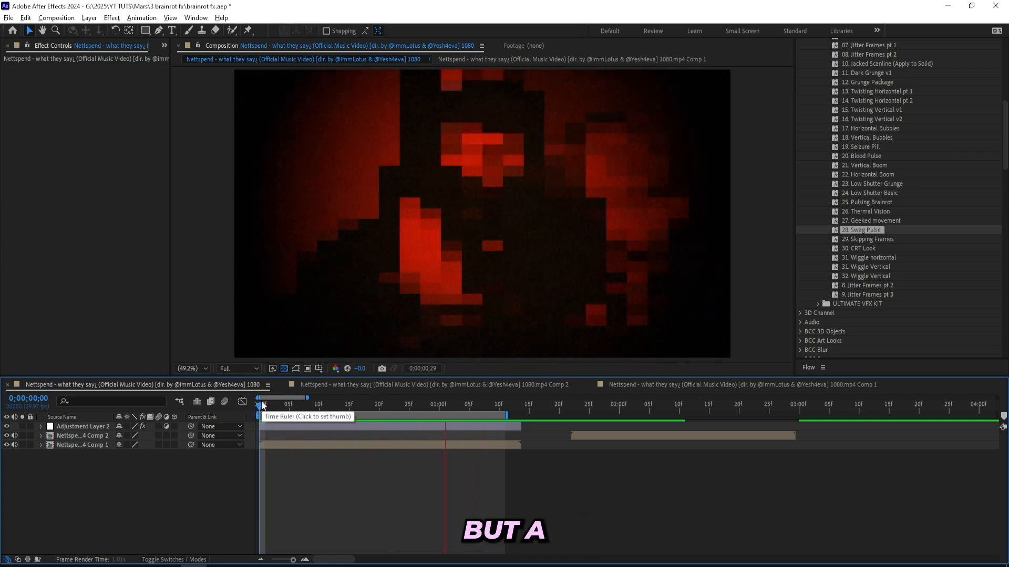
key("space")
- Delete all effects from Adjustment Layer 2
left_click(289, 428)
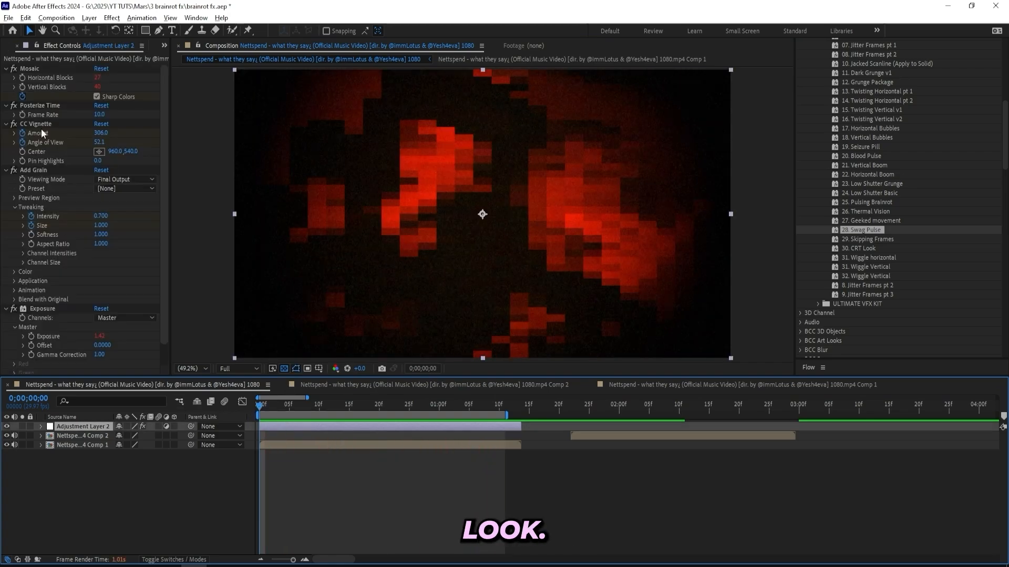
left_click(42, 133)
key("ctrl+a")
key("Delete")
- Apply the 22. Disturbed Nuns preset from Ultimate Underground FX (add-on) to Adjustment Layer 2 over the Comp 2 clip and play it back
scroll(830, 216, "up", 8)
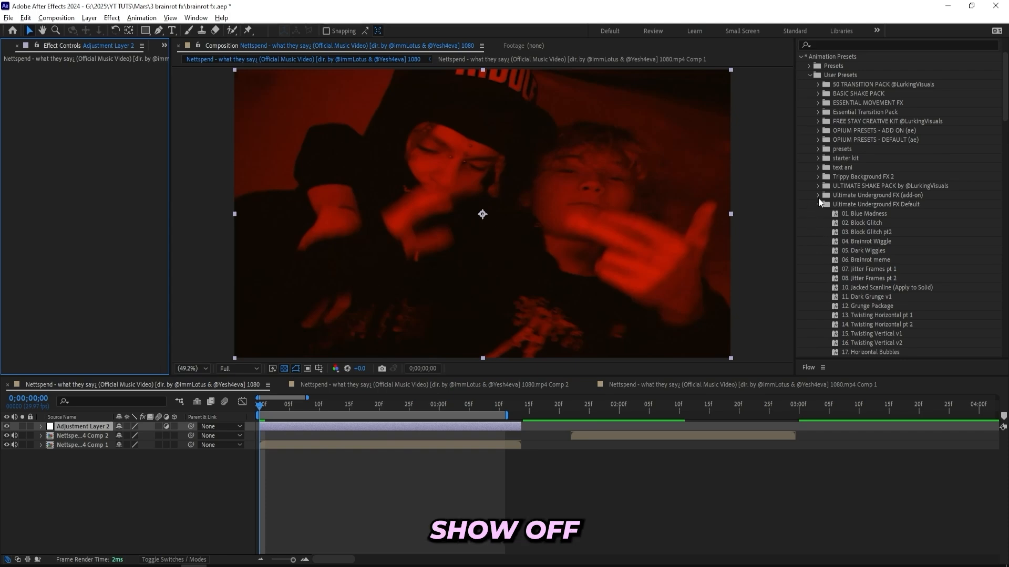
left_click(818, 195)
scroll(838, 192, "down", 4)
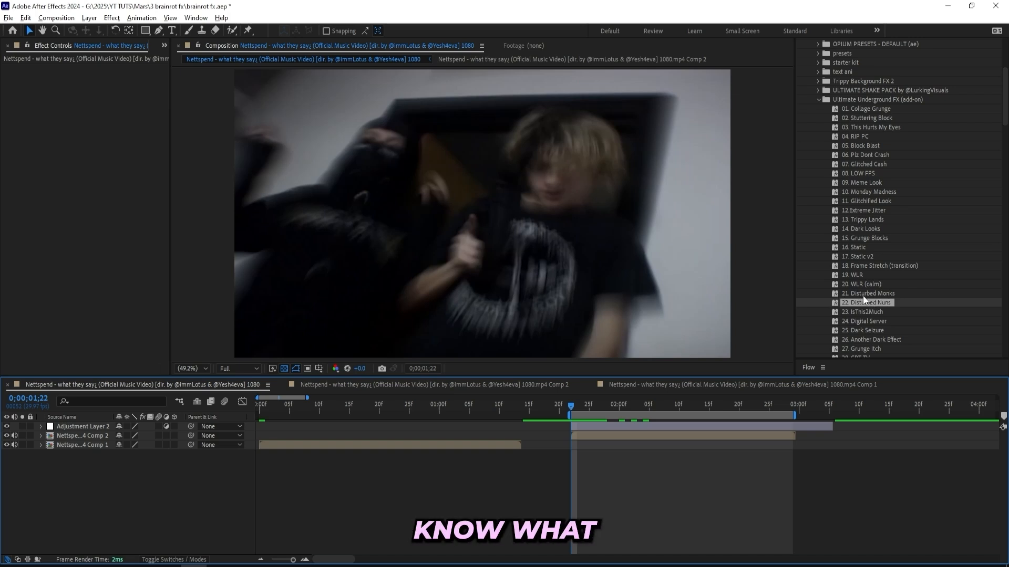
left_click_drag(874, 303, 593, 425)
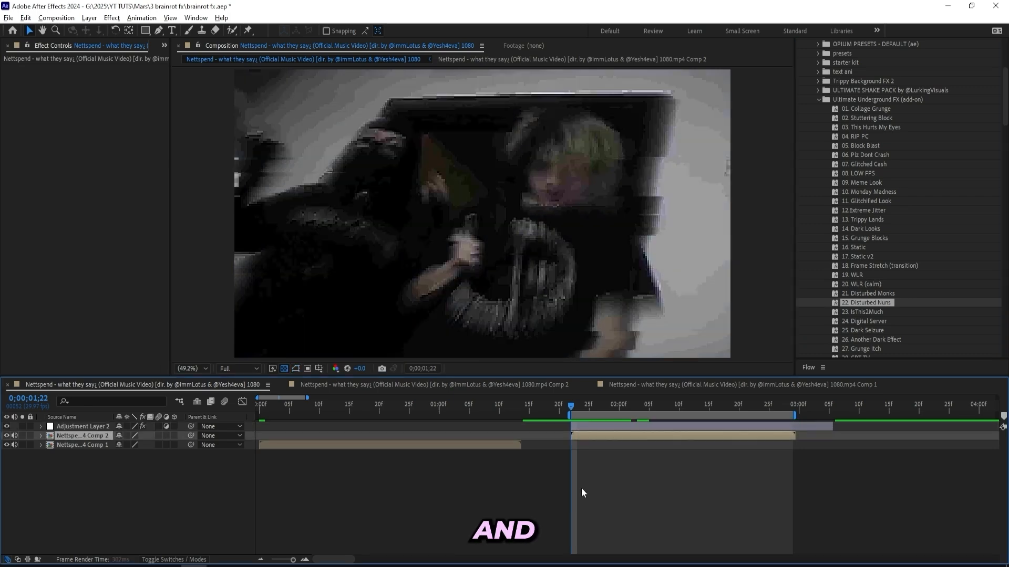
key("space")
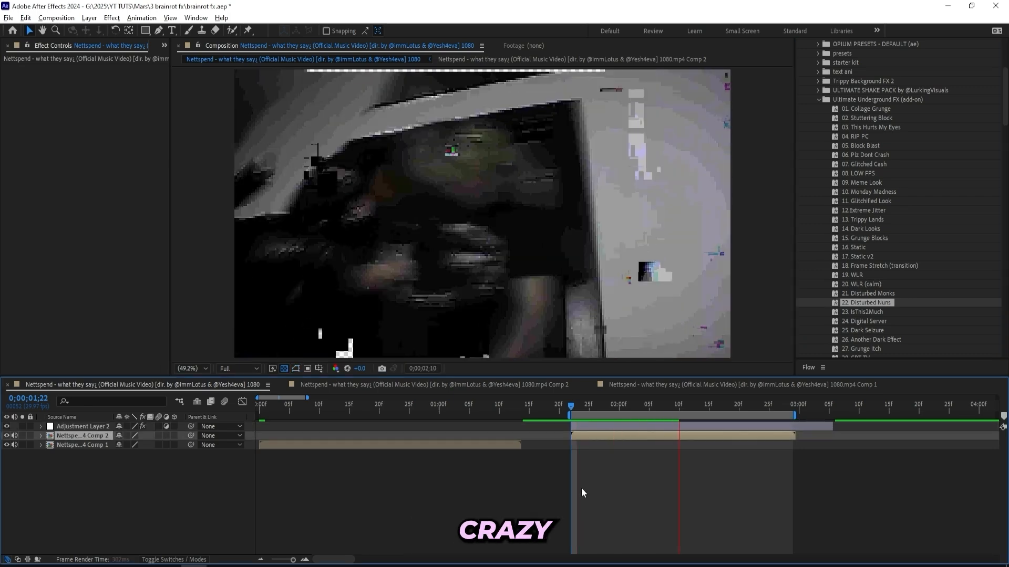